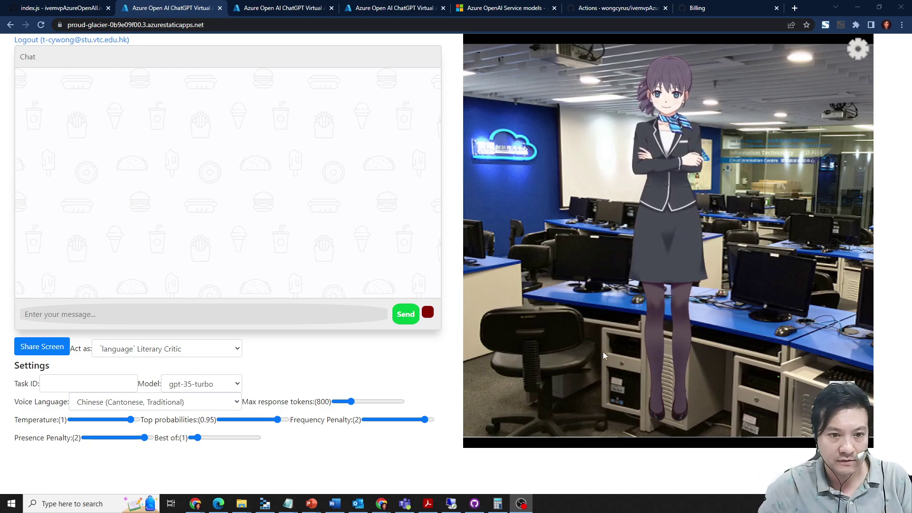
Switch the chat model to text-curie-001.
click(237, 384)
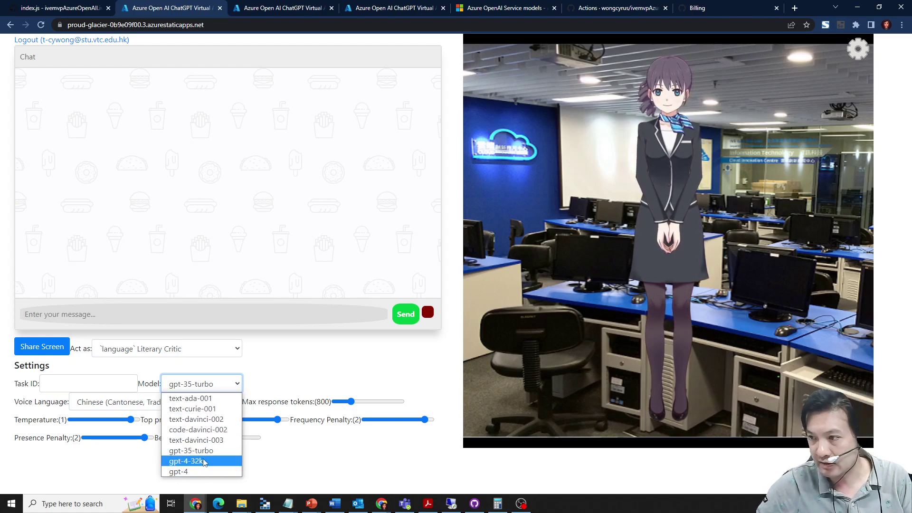
click(289, 208)
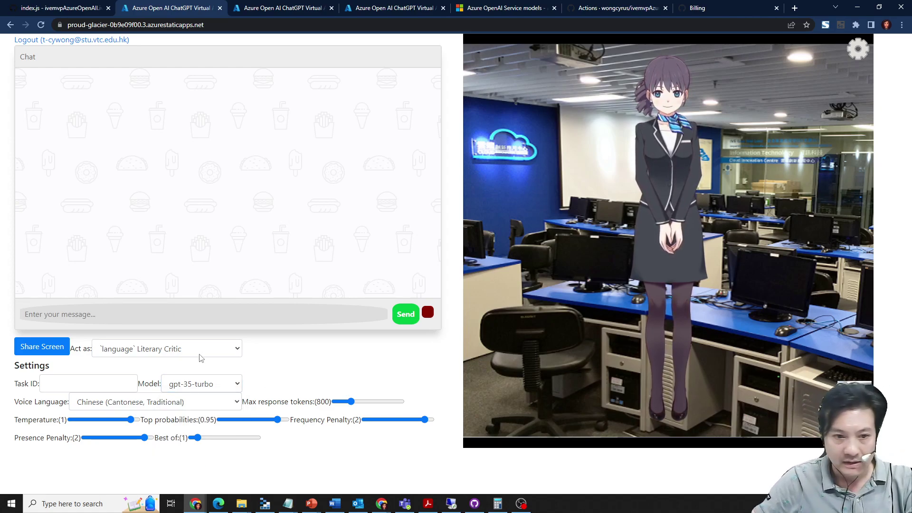
click(209, 385)
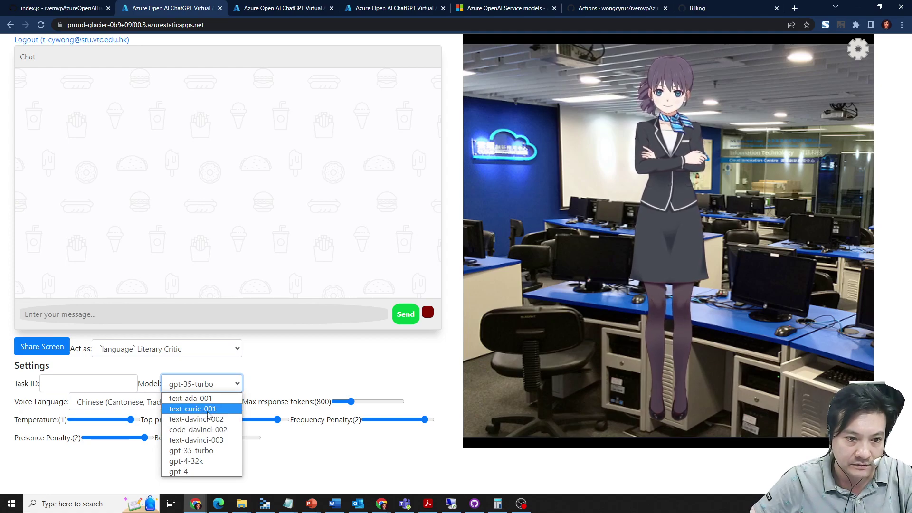
click(208, 416)
Paste the headline classification prompt and send it, getting the reply 'Business'.
click(189, 313)
key(ctrl+v)
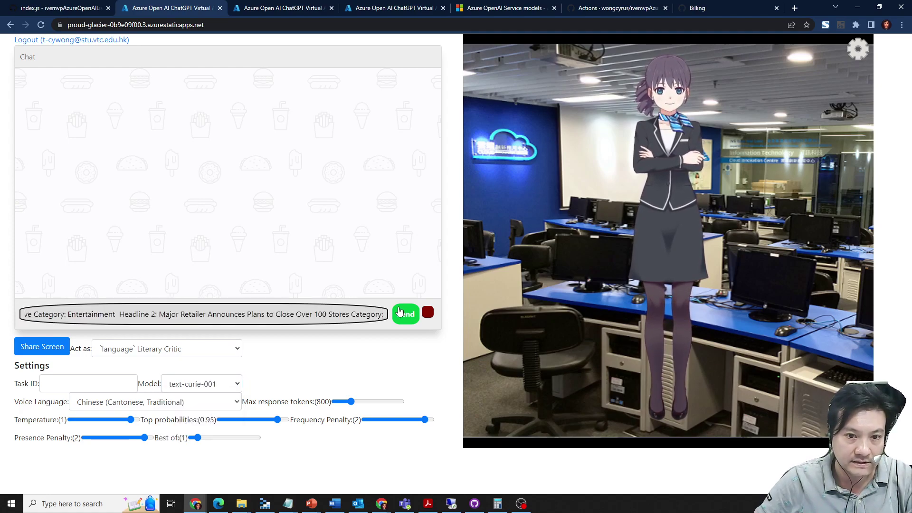
click(405, 314)
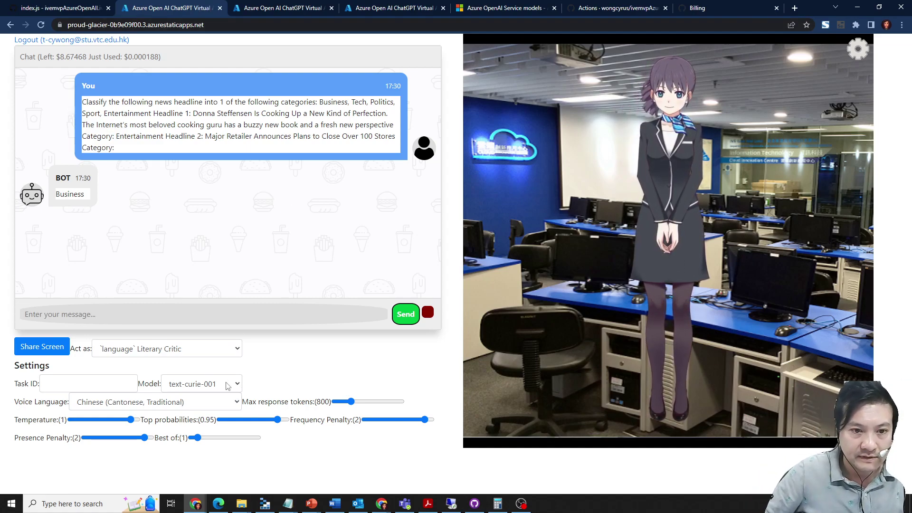
Reload the page for an empty chat, keeping gpt-35-turbo as the model.
click(204, 384)
click(191, 451)
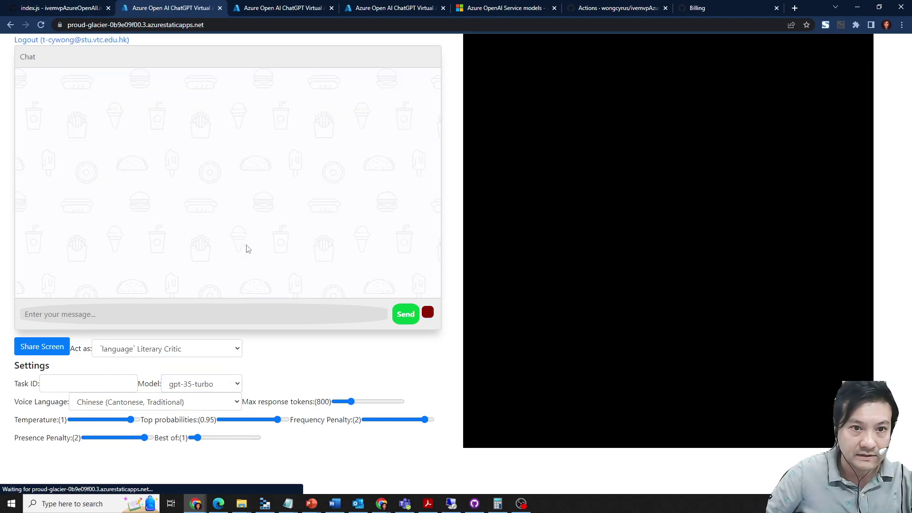
click(215, 385)
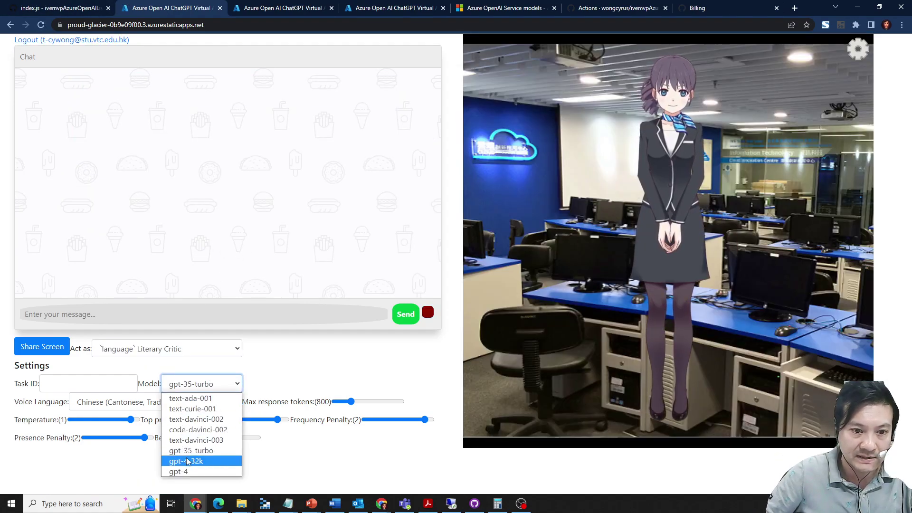
click(322, 344)
Keep Literary Critic as the role and the voice language unchanged, ready to type.
click(235, 350)
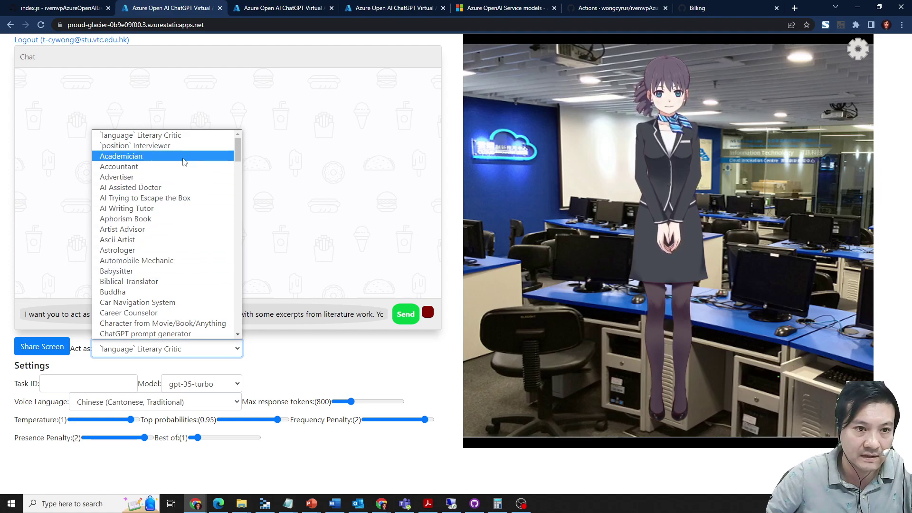
click(307, 362)
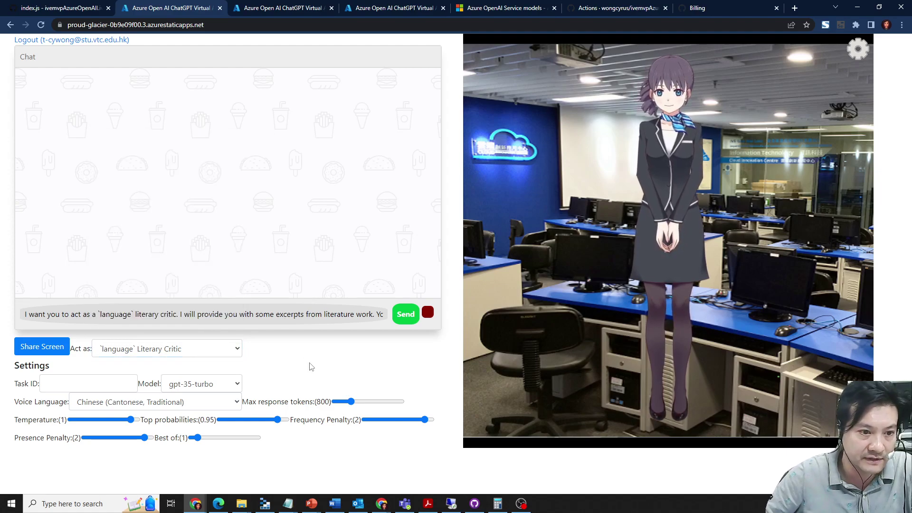
click(131, 402)
click(131, 402)
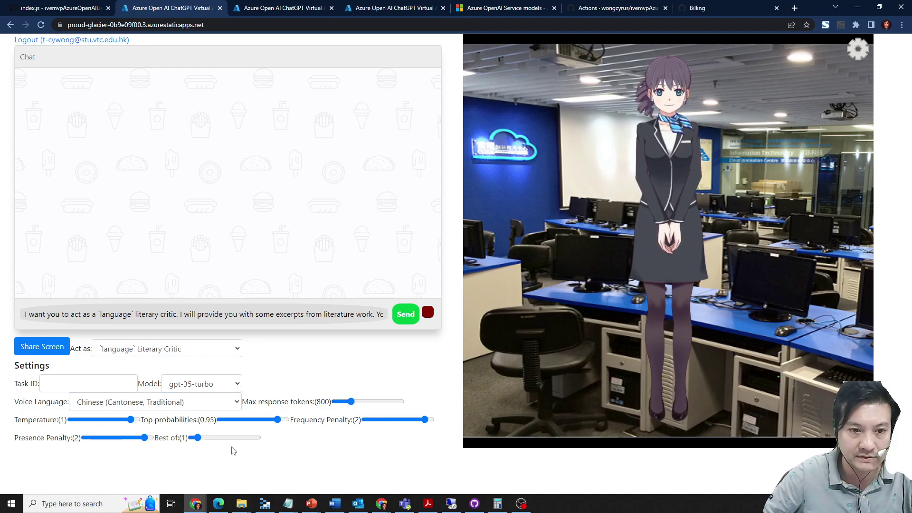
click(274, 314)
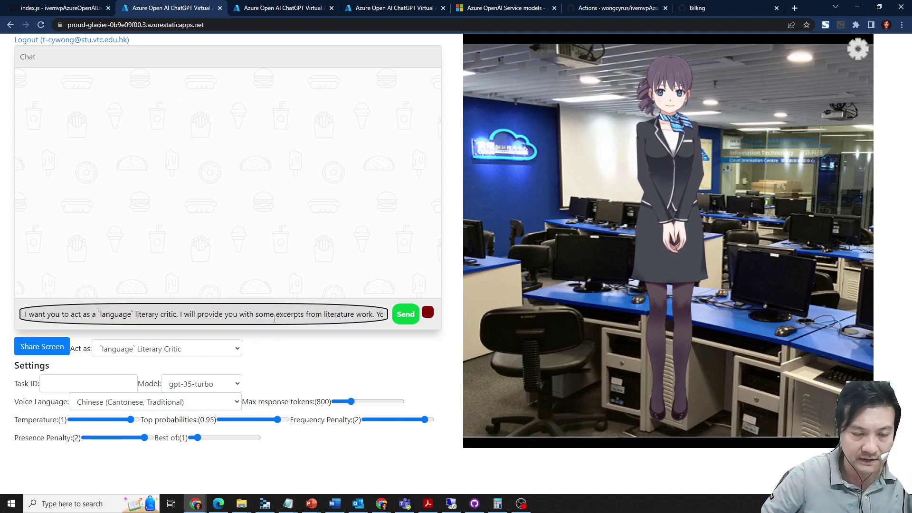
Clear the message box and send the greeting 'hi'.
key(ctrl+a)
key(BackSpace)
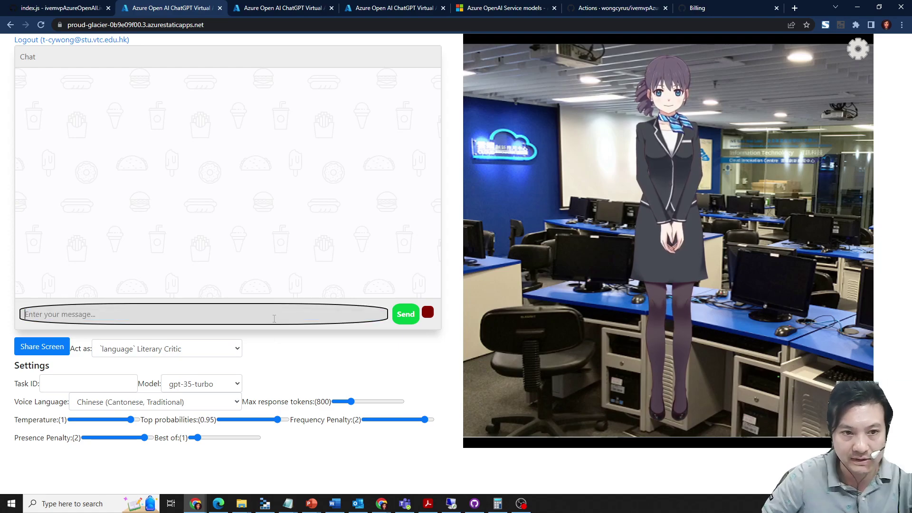
text(hi)
key(Return)
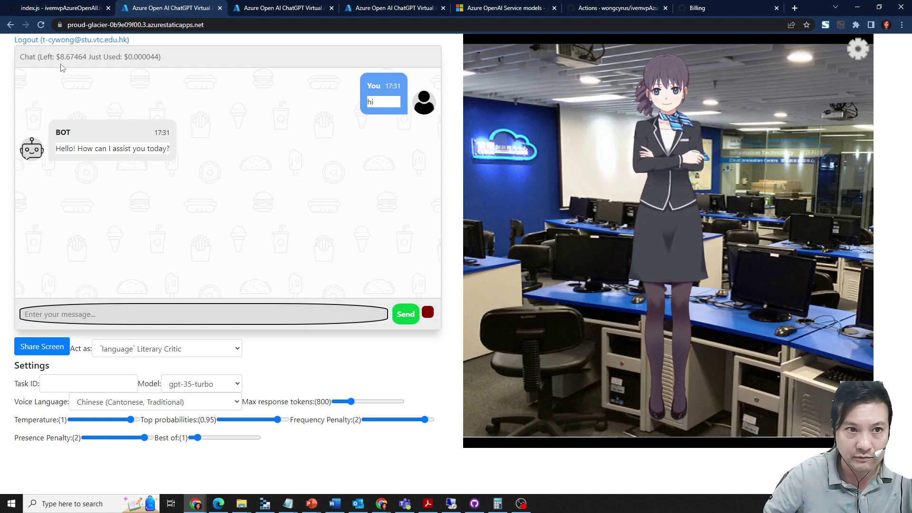
Inspect the remaining balance and last-message cost, then go to Student Screen Share.
drag(35, 56, 171, 56)
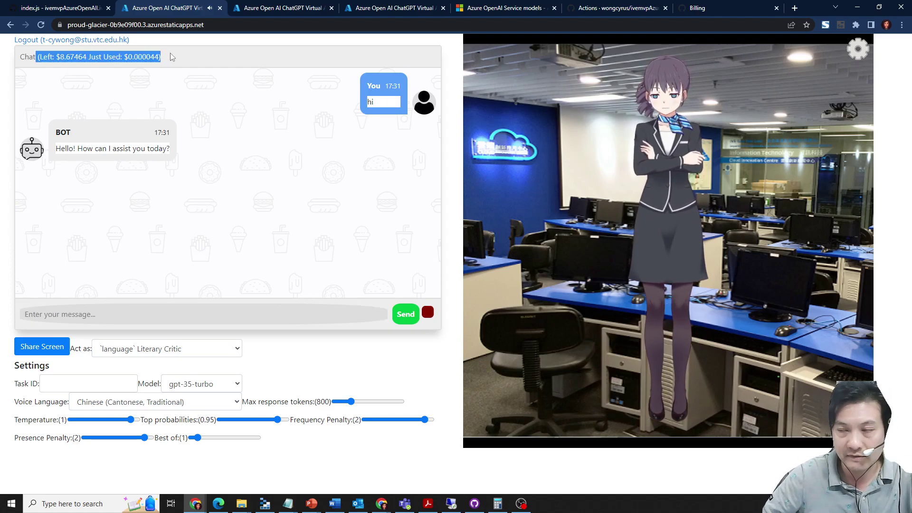
click(124, 57)
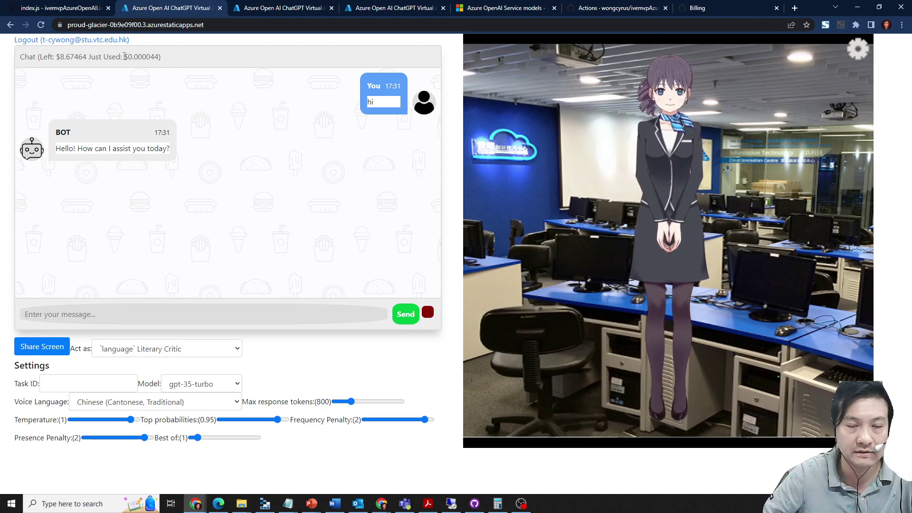
drag(122, 56, 161, 56)
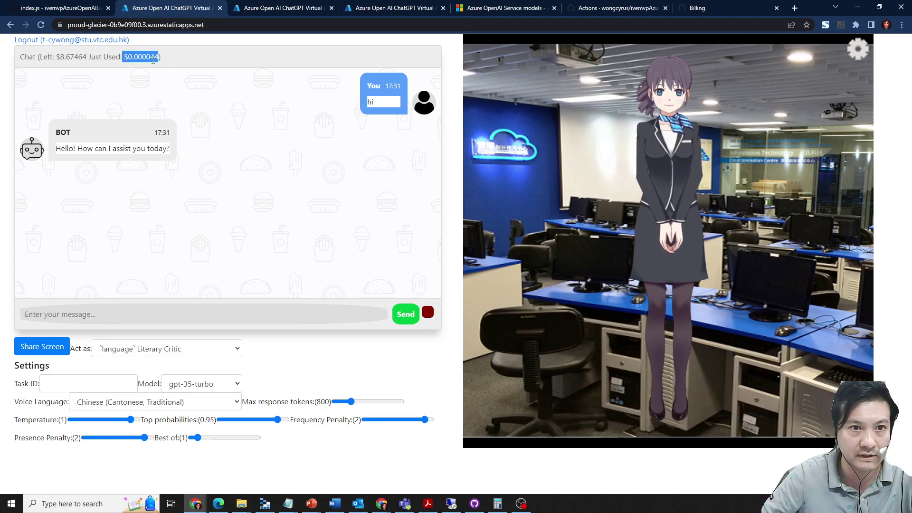
click(131, 57)
key(ctrl+plus)
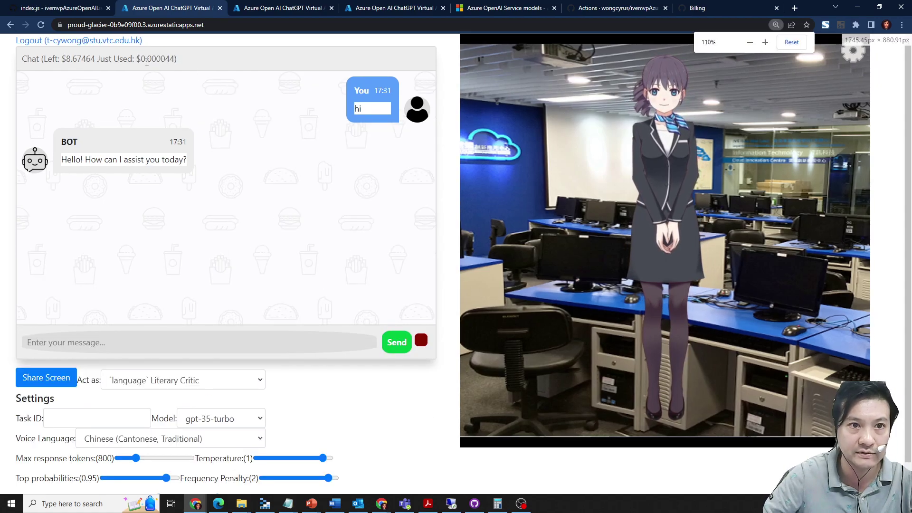
drag(134, 59, 177, 58)
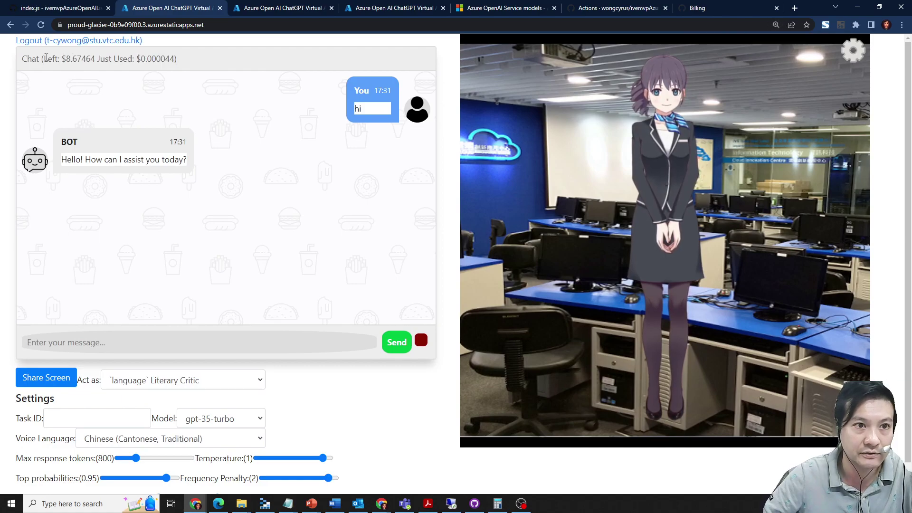
drag(45, 59, 98, 59)
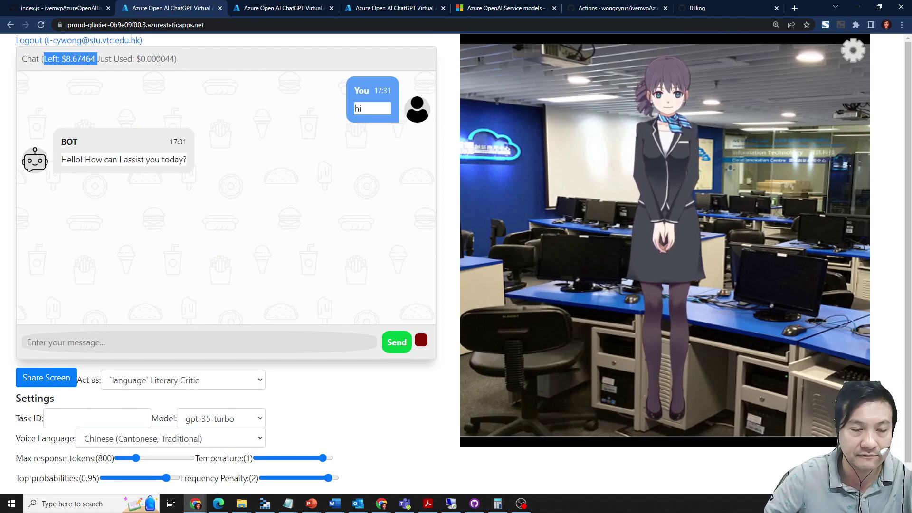
click(213, 61)
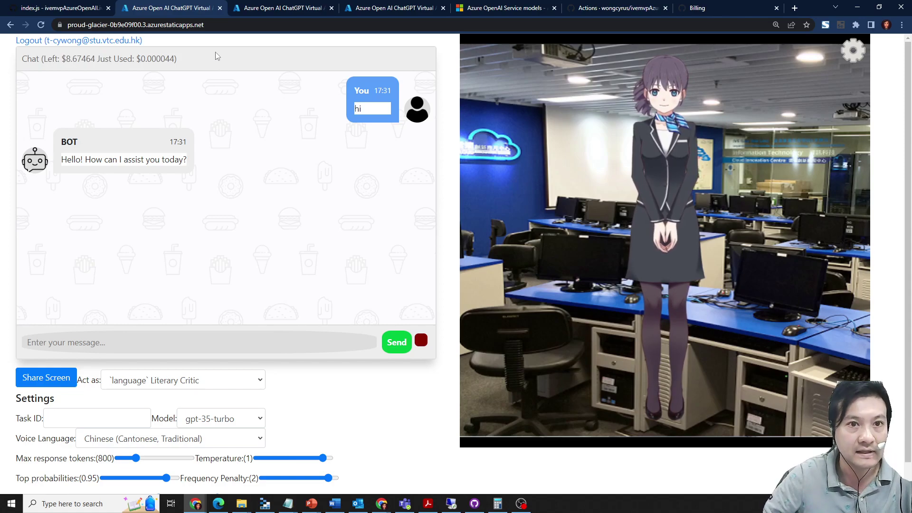
key(ctrl+minus)
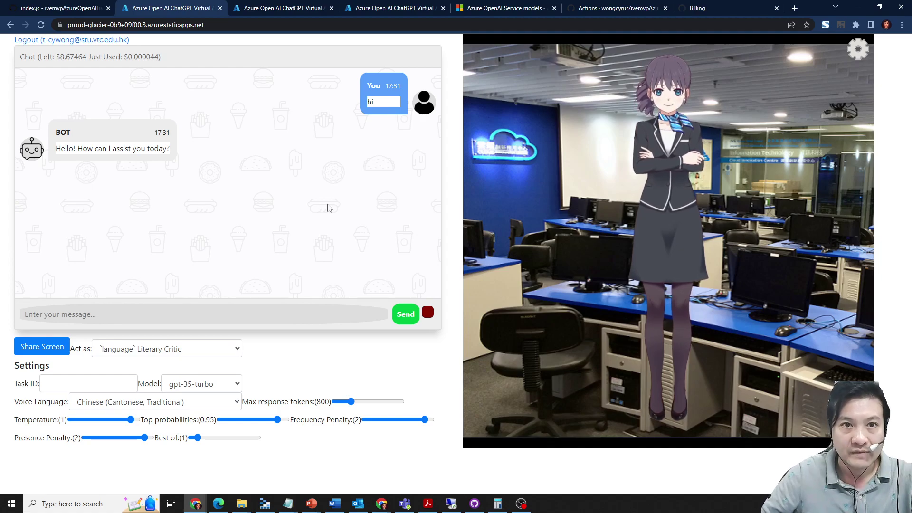
click(271, 8)
Auto-refresh the shared screens for class 'test'.
click(77, 85)
text(test)
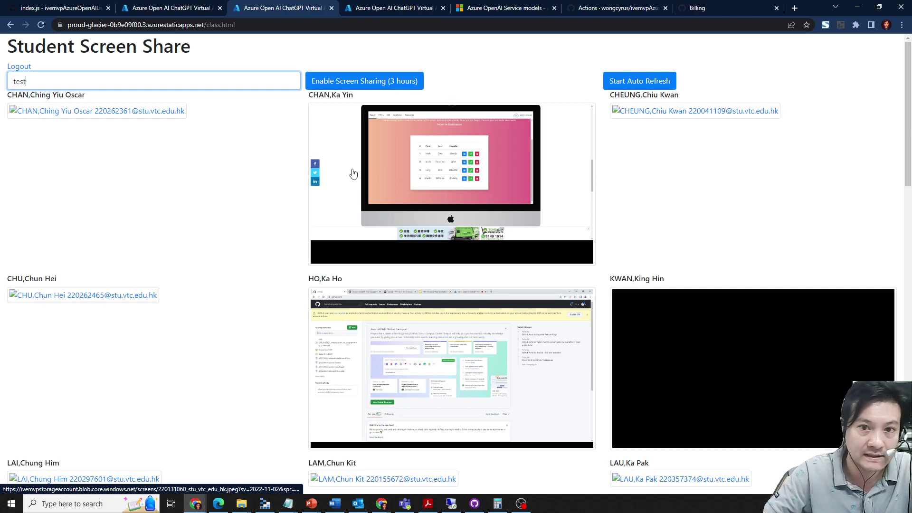
scroll(755, 283, down, 10)
scroll(621, 285, down, 5)
scroll(620, 285, up, 5)
scroll(609, 235, up, 10)
click(638, 81)
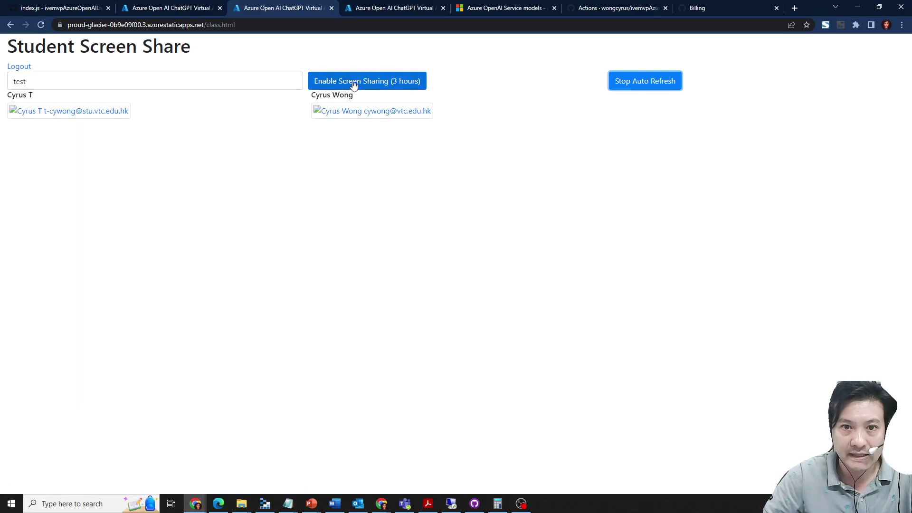
Share the OBS window from the chat page.
click(171, 8)
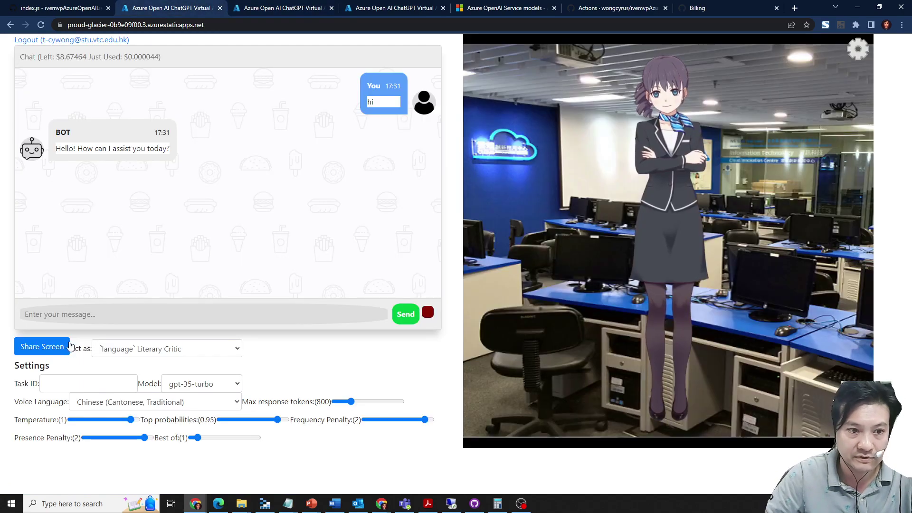
click(41, 347)
click(448, 114)
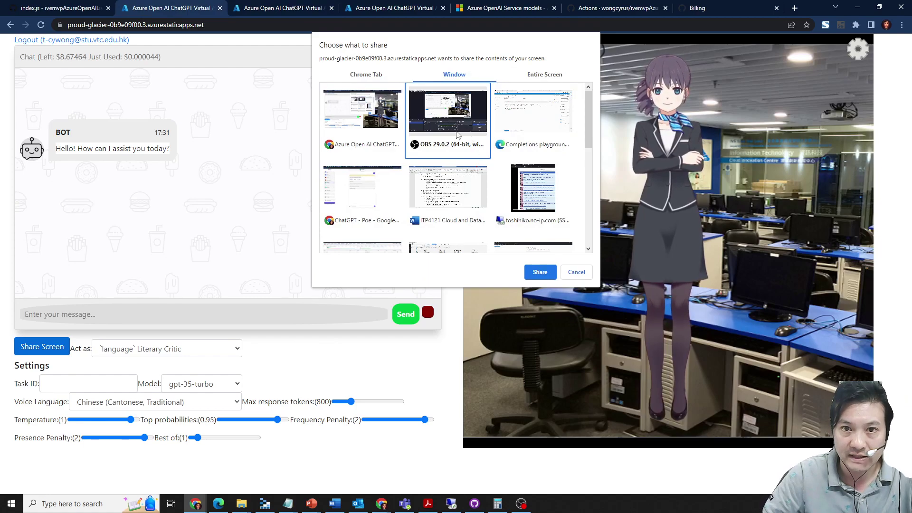
click(540, 272)
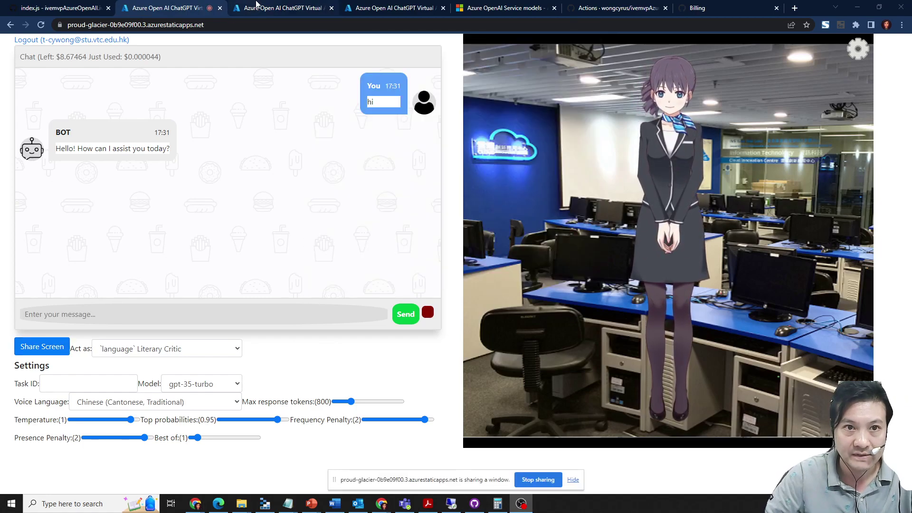
Enable class screen sharing for 3 hours, stop auto refresh, and return to chat.
click(282, 9)
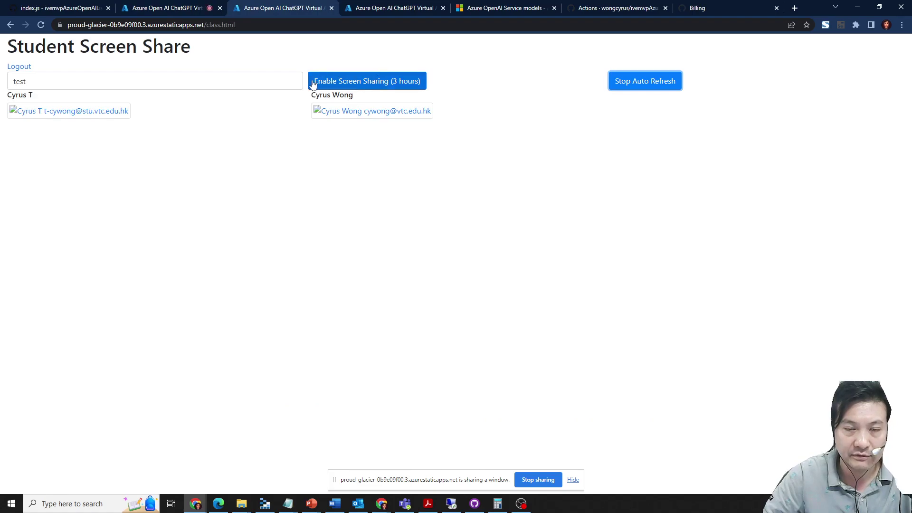
click(167, 8)
click(283, 8)
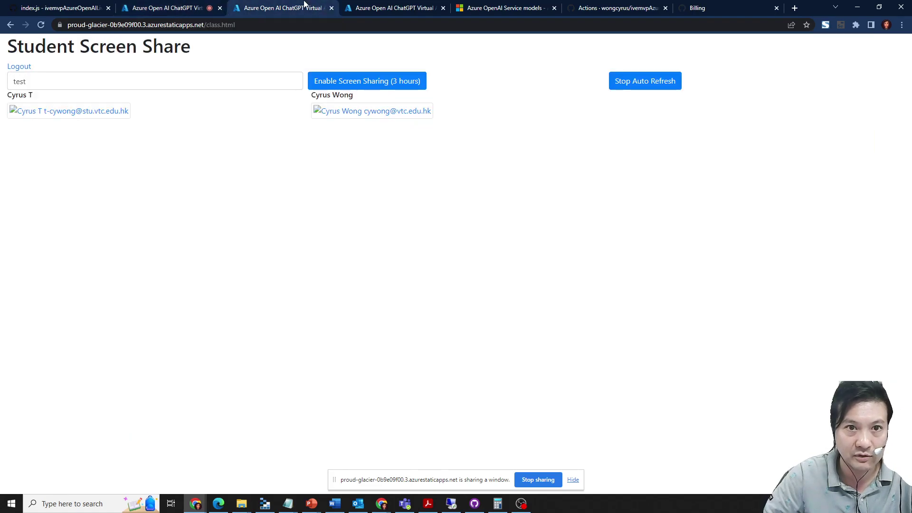
click(356, 83)
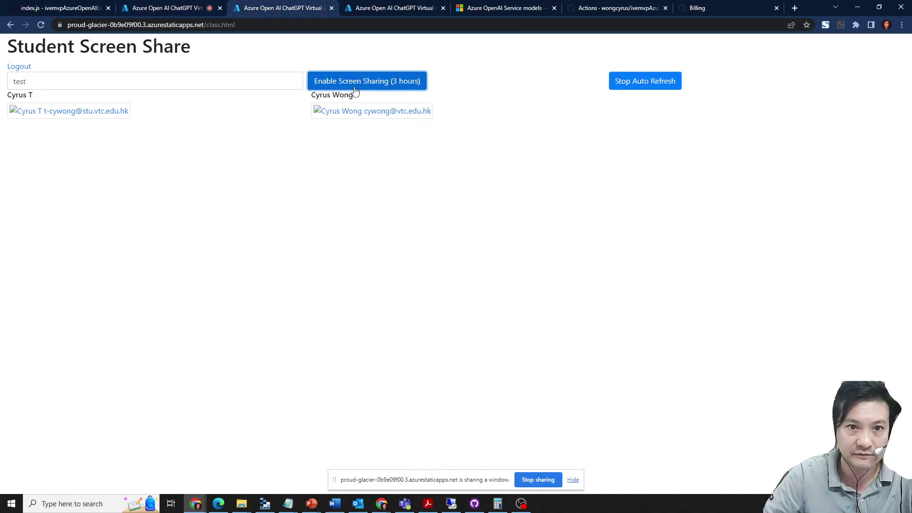
click(645, 80)
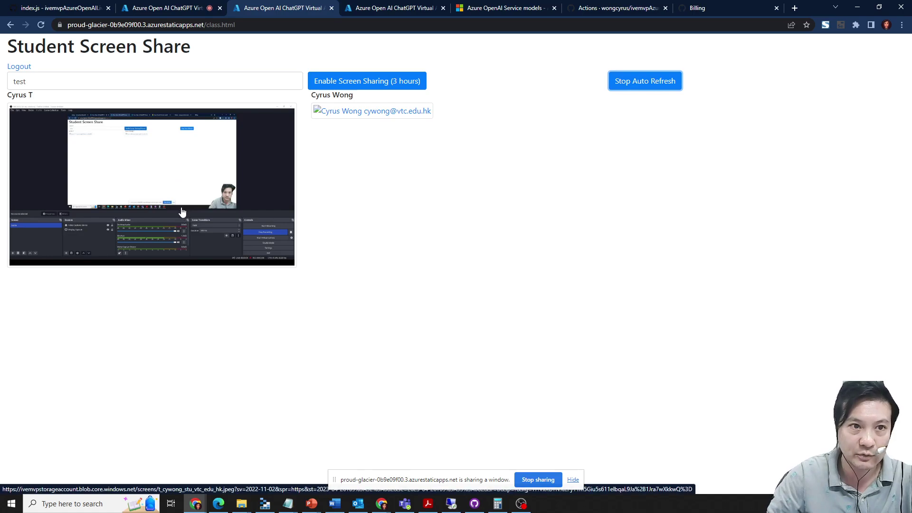
click(164, 8)
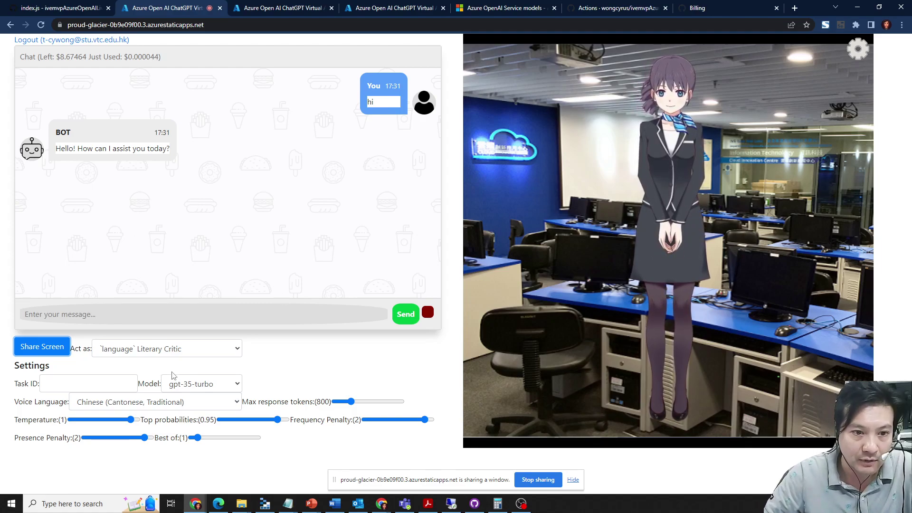
Leave the Task ID field empty on the chat page.
click(83, 385)
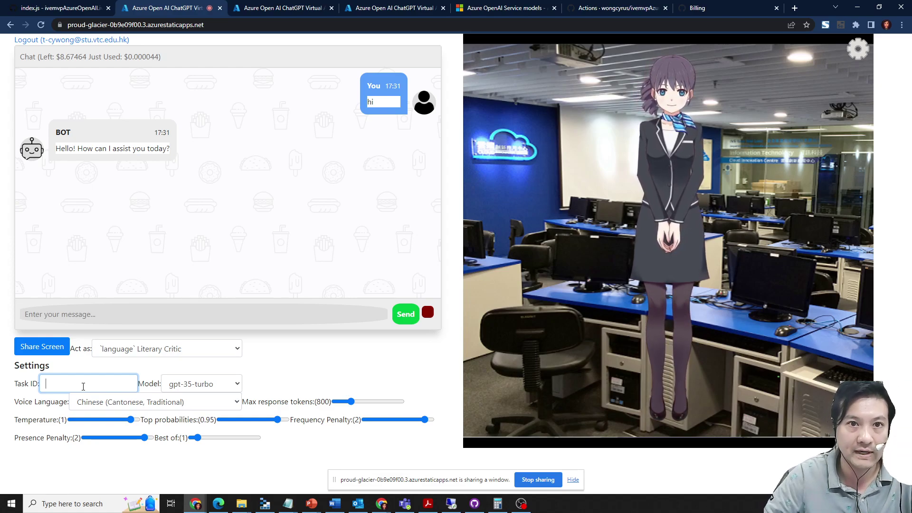
click(334, 353)
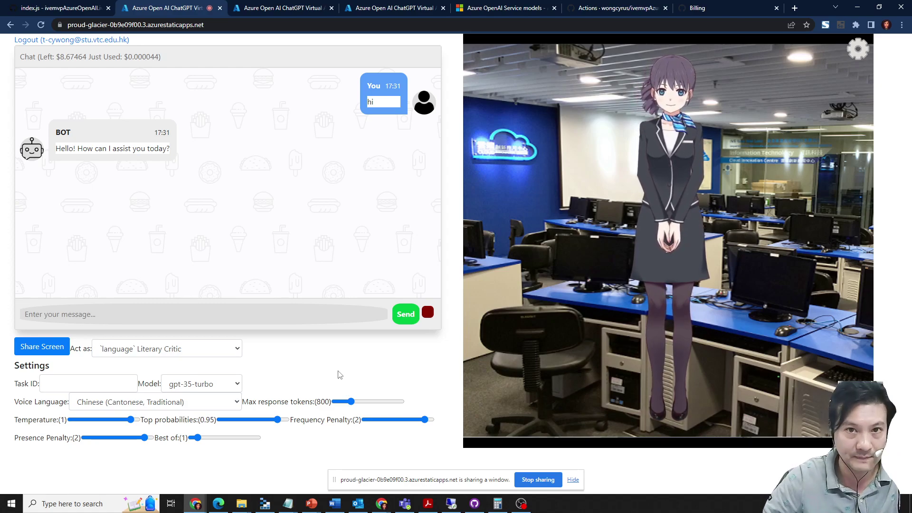
Move from the Student Screen Share page to the Chat Records page.
click(278, 8)
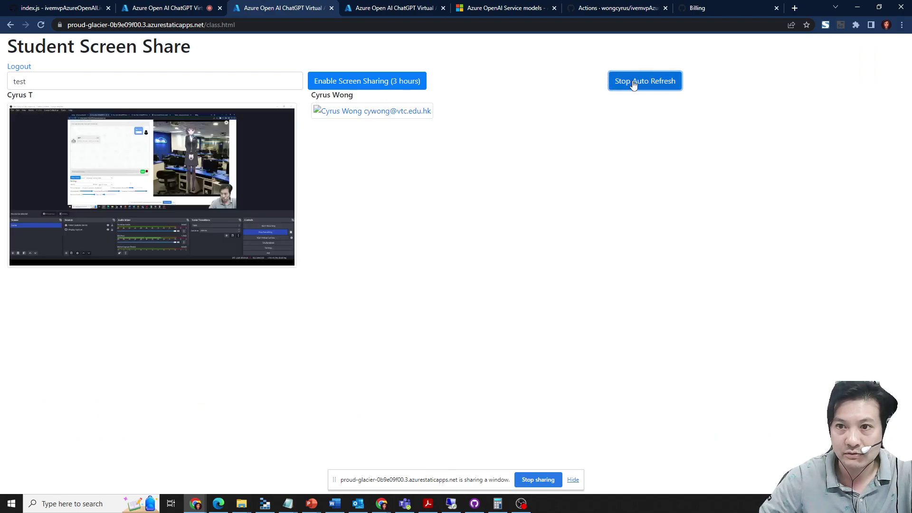
click(389, 8)
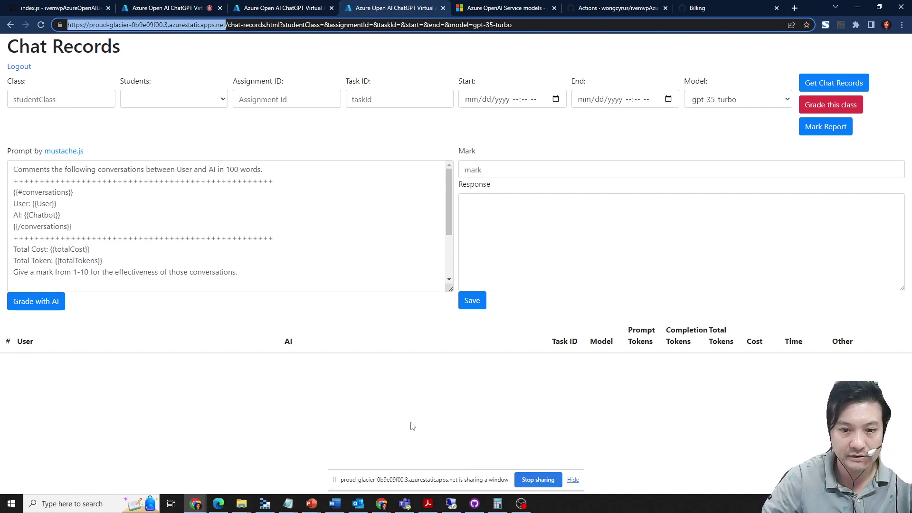
click(266, 504)
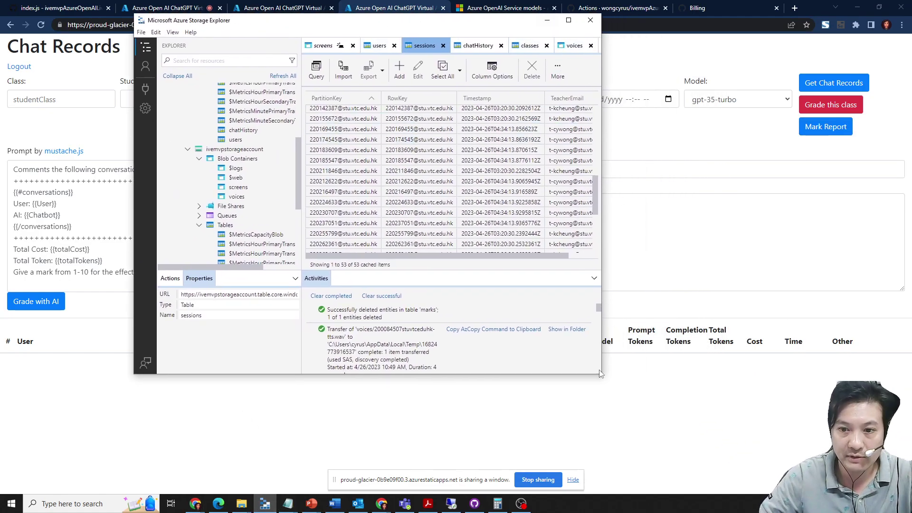
drag(600, 373, 880, 426)
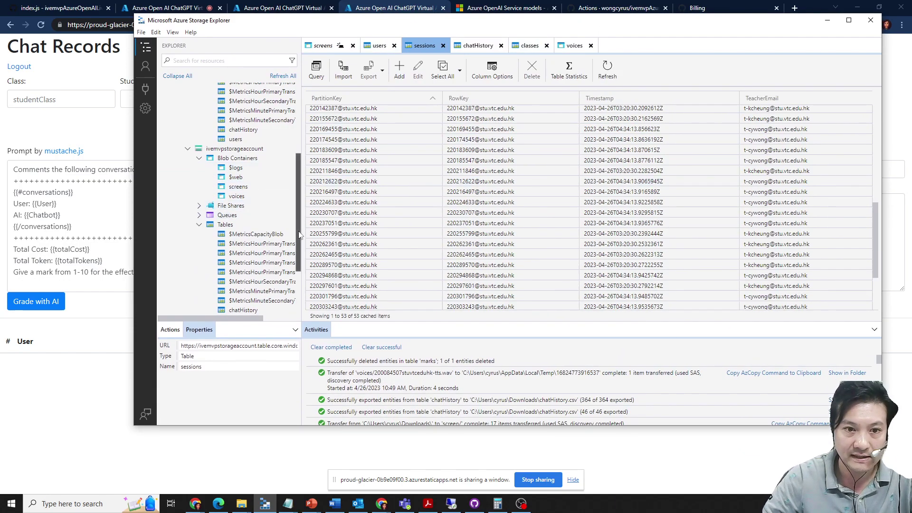
scroll(256, 235, down, 3)
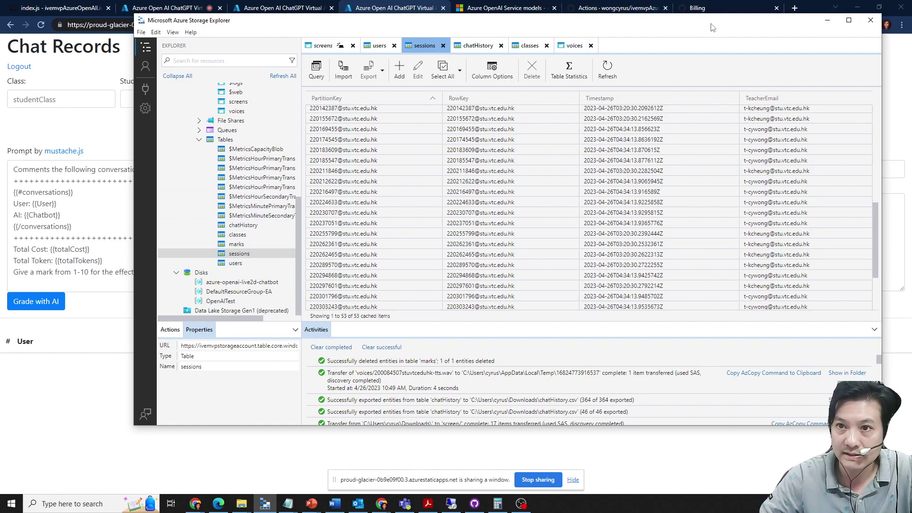
click(827, 20)
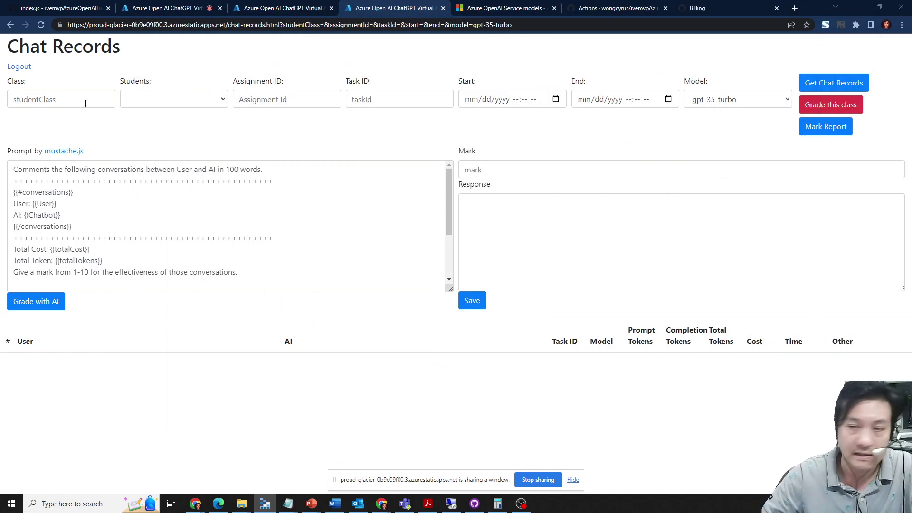
Enter class 1D and choose the third student in the list.
click(51, 100)
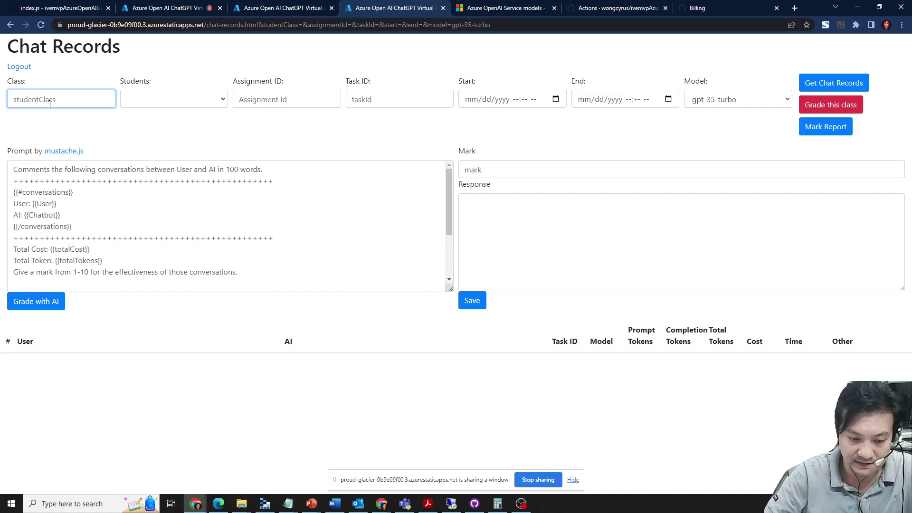
text(1)
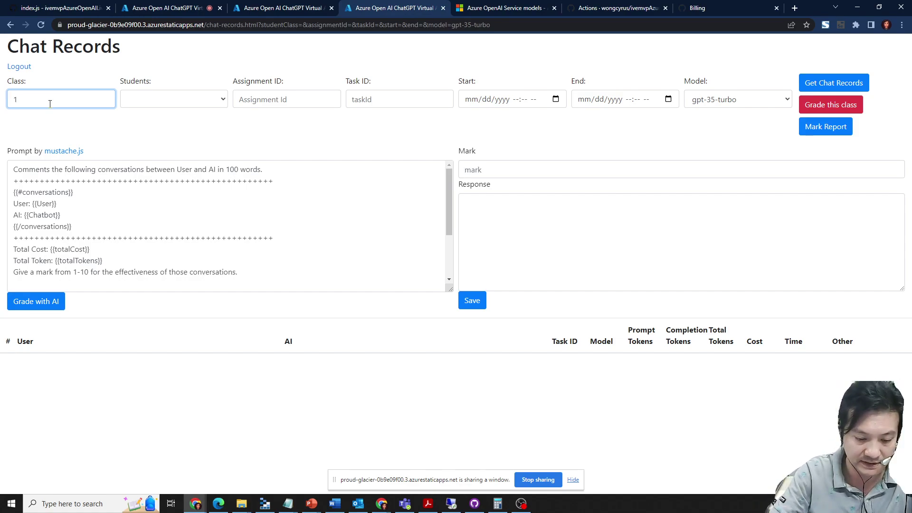
text(D)
click(124, 132)
click(212, 102)
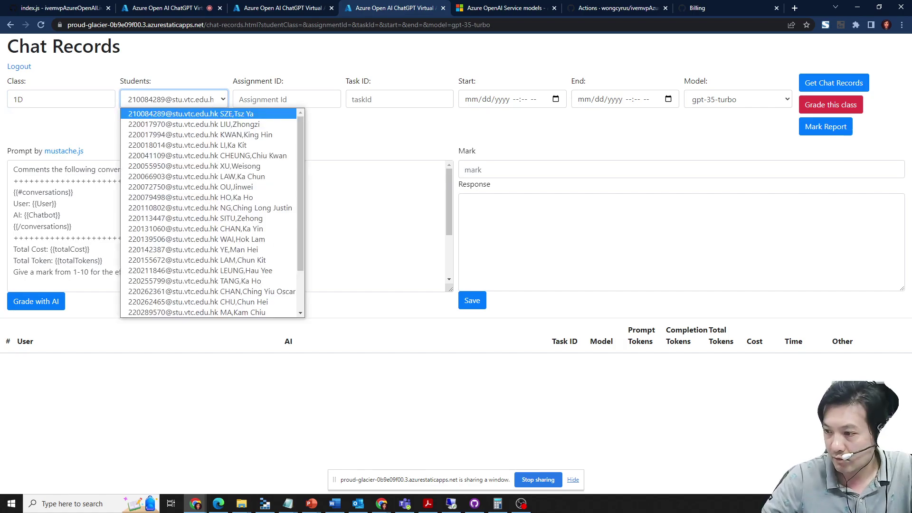
click(190, 113)
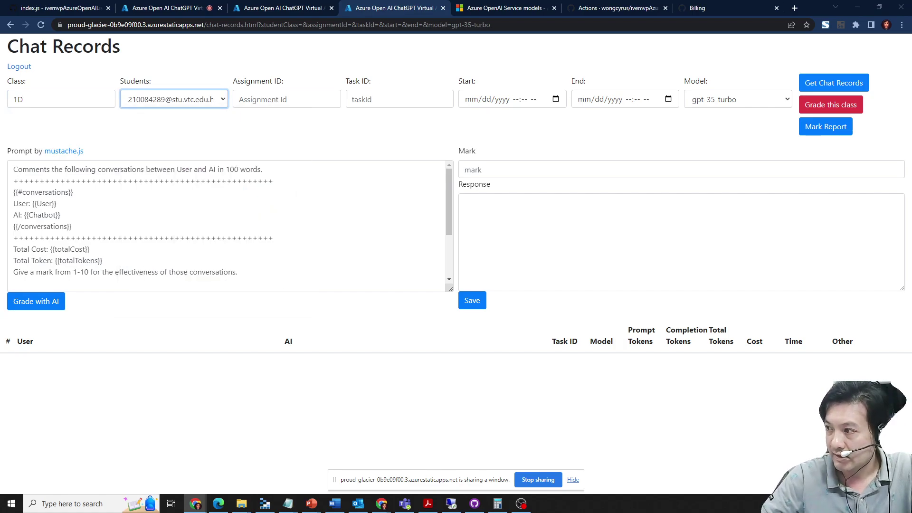
click(206, 104)
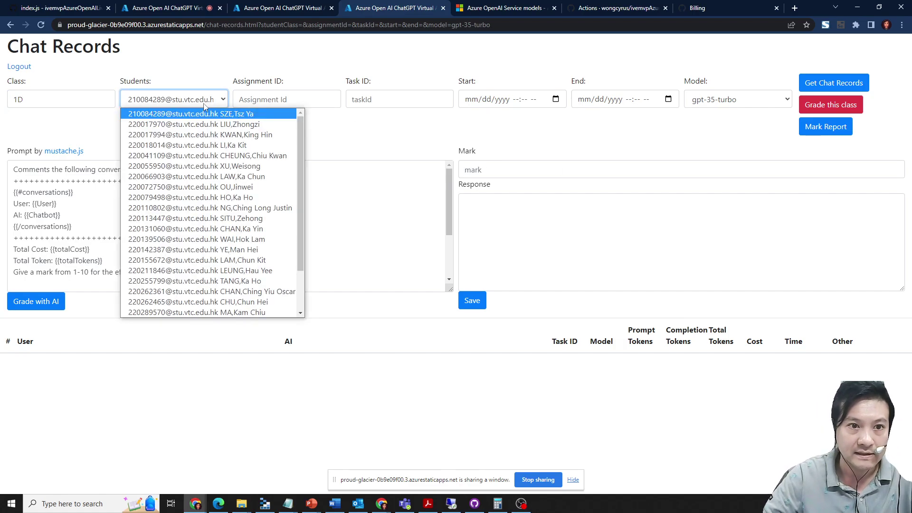
click(202, 134)
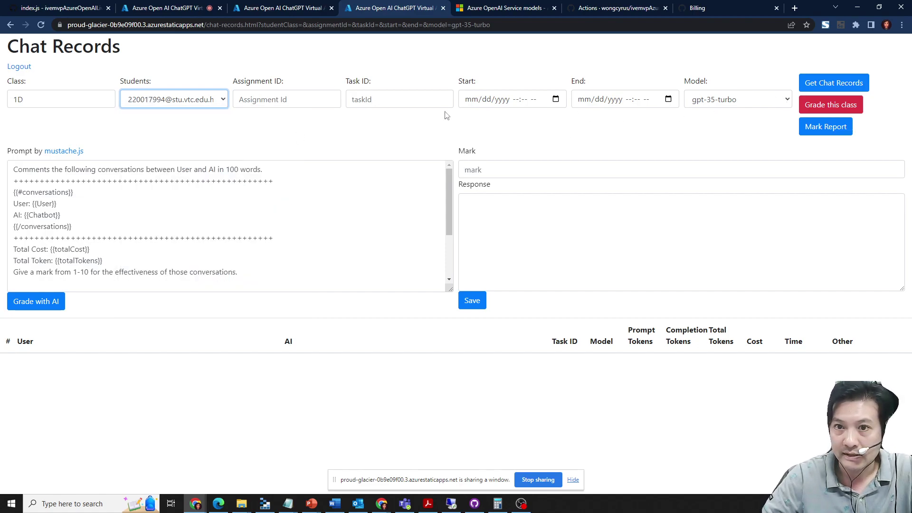
Set the date range 25–27 April 2023 and fetch the chat records.
click(526, 101)
click(556, 99)
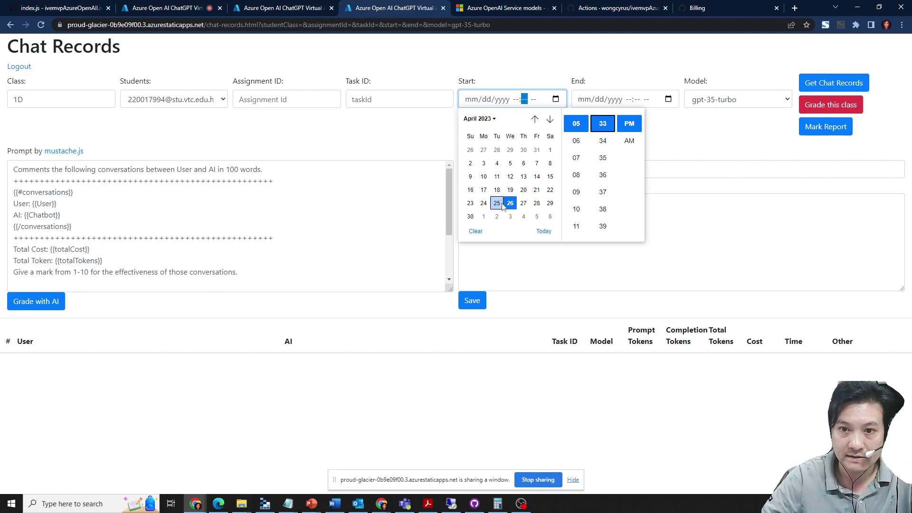
click(497, 203)
click(668, 100)
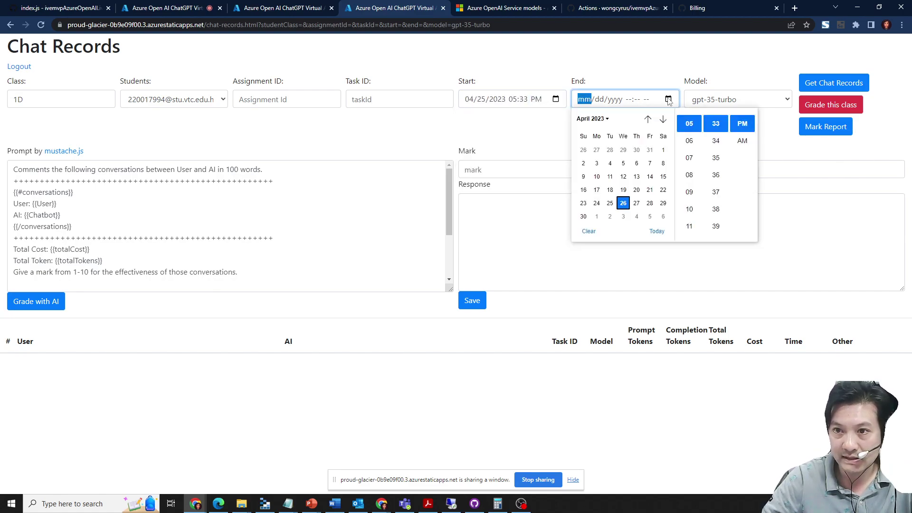
click(637, 203)
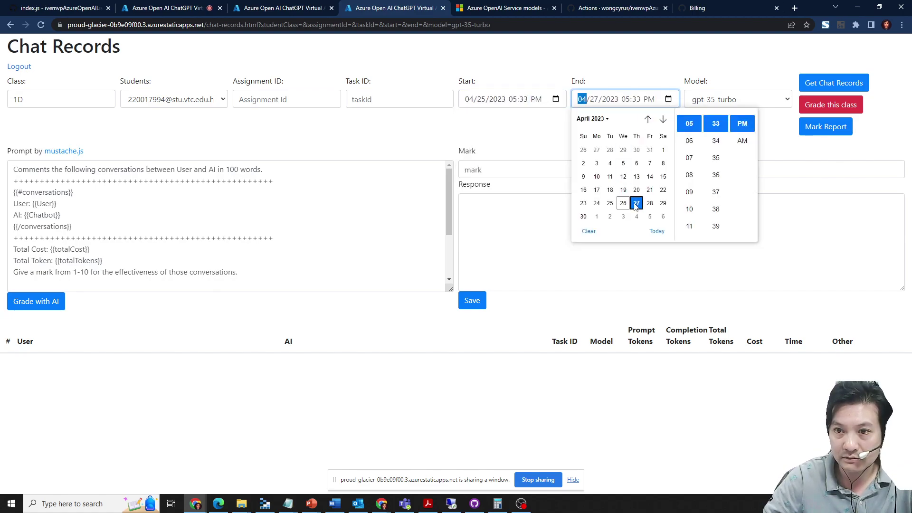
click(833, 82)
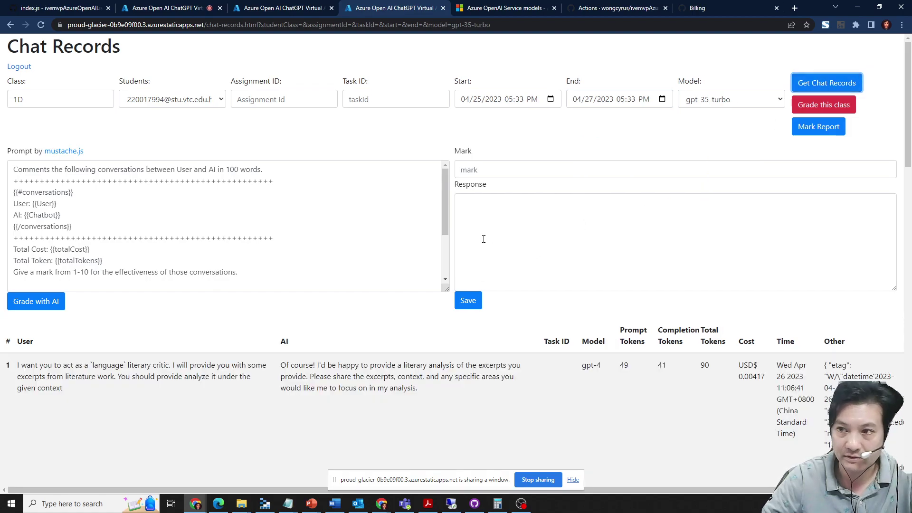
scroll(457, 285, down, 2)
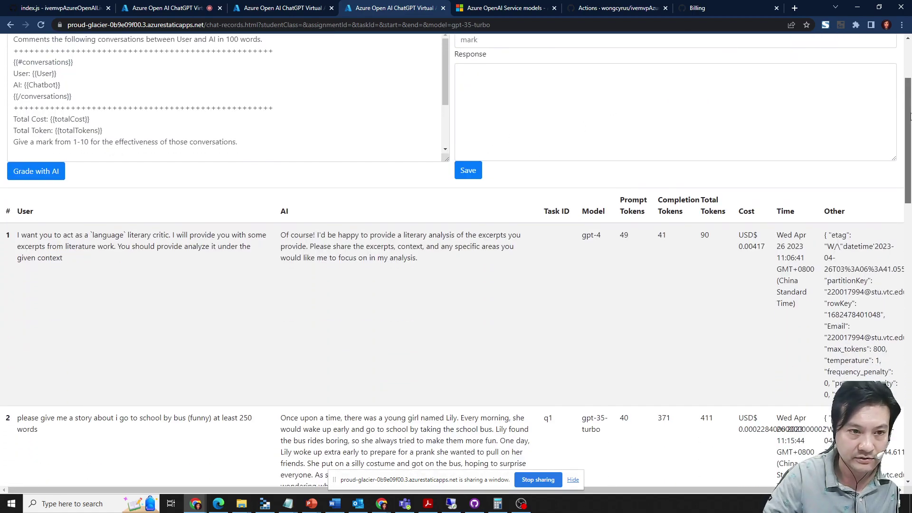
scroll(356, 270, down, 2)
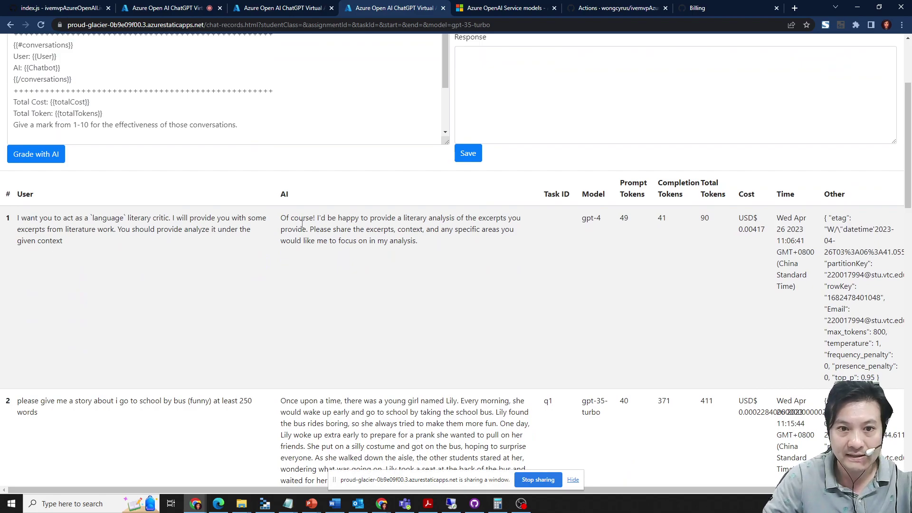
scroll(305, 228, down, 1)
double_click(590, 170)
scroll(344, 181, down, 5)
scroll(357, 249, down, 5)
scroll(370, 286, down, 5)
scroll(384, 327, down, 4)
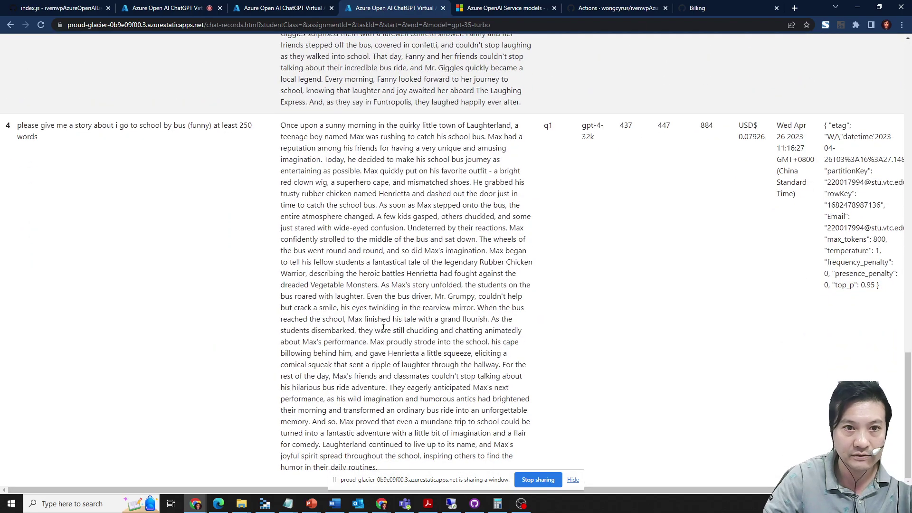
scroll(383, 327, up, 5)
scroll(342, 285, up, 5)
scroll(279, 239, up, 5)
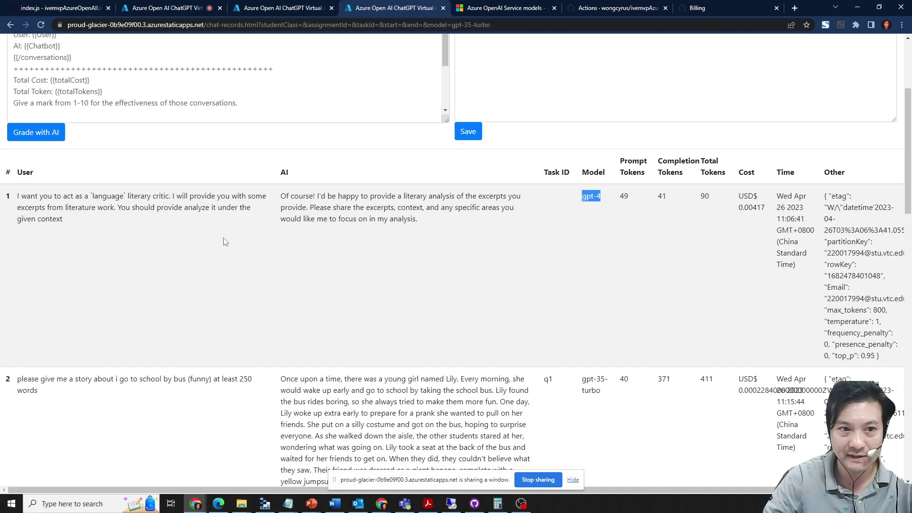
scroll(224, 242, up, 3)
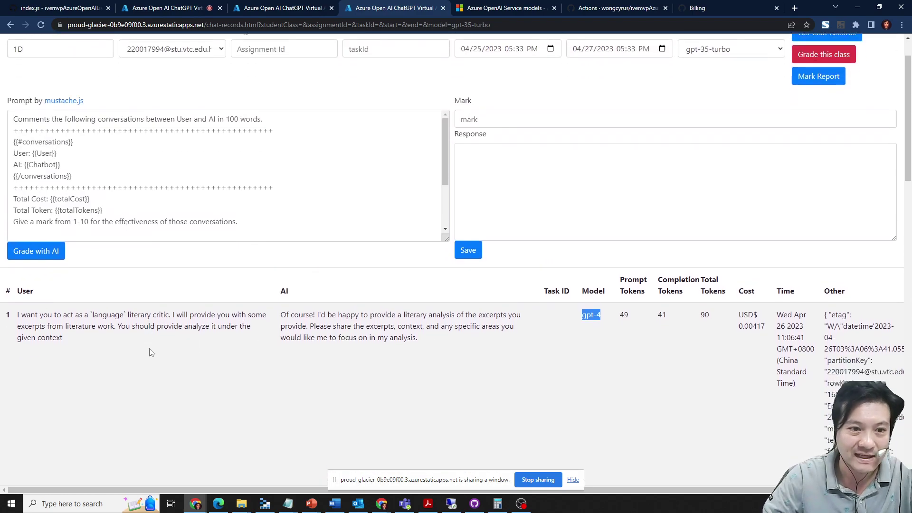
scroll(206, 375, down, 1)
scroll(210, 334, down, 4)
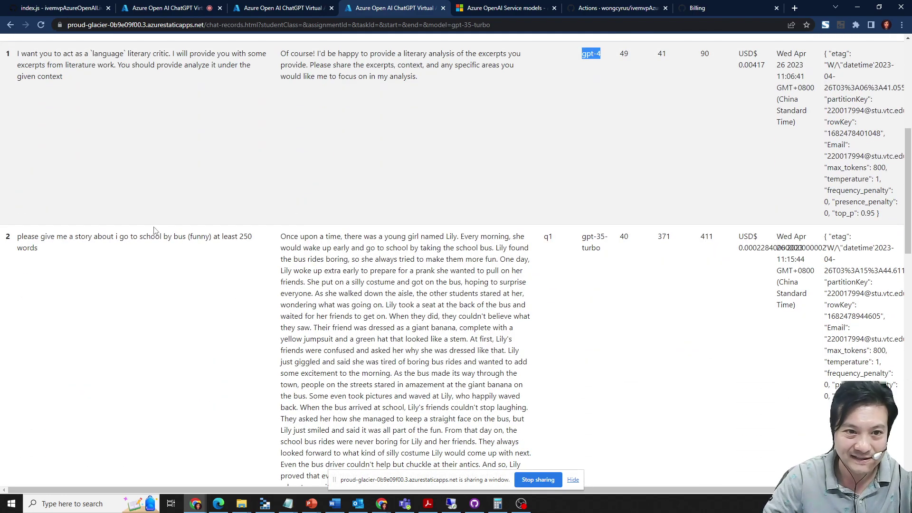
drag(115, 237, 211, 239)
scroll(608, 280, up, 5)
scroll(608, 279, down, 4)
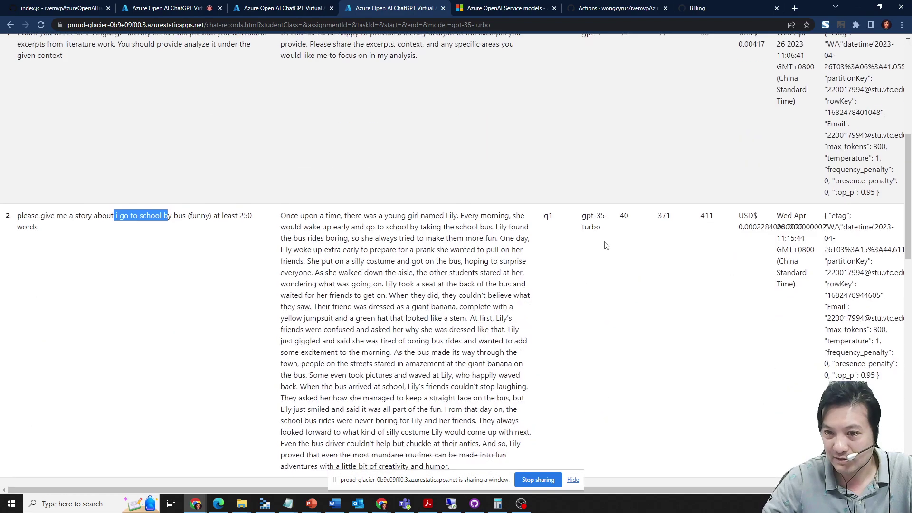
scroll(633, 246, up, 3)
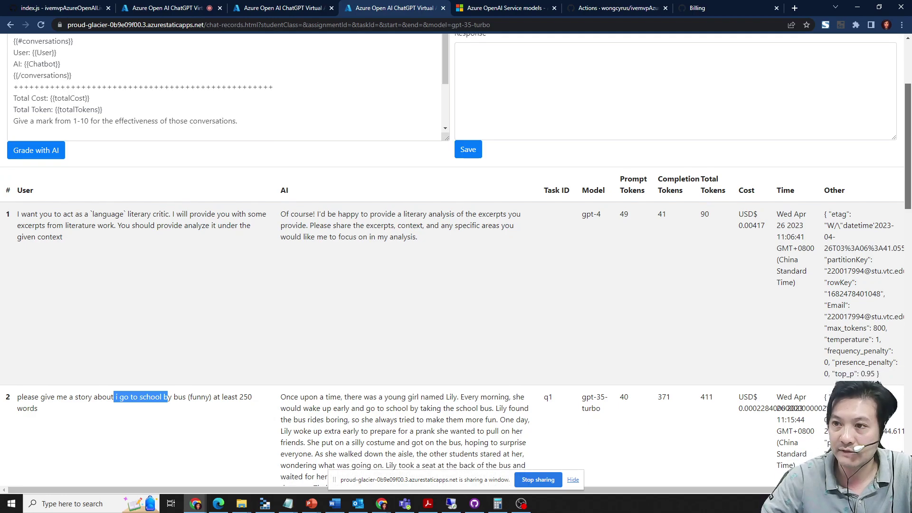
scroll(356, 286, down, 5)
scroll(356, 285, up, 10)
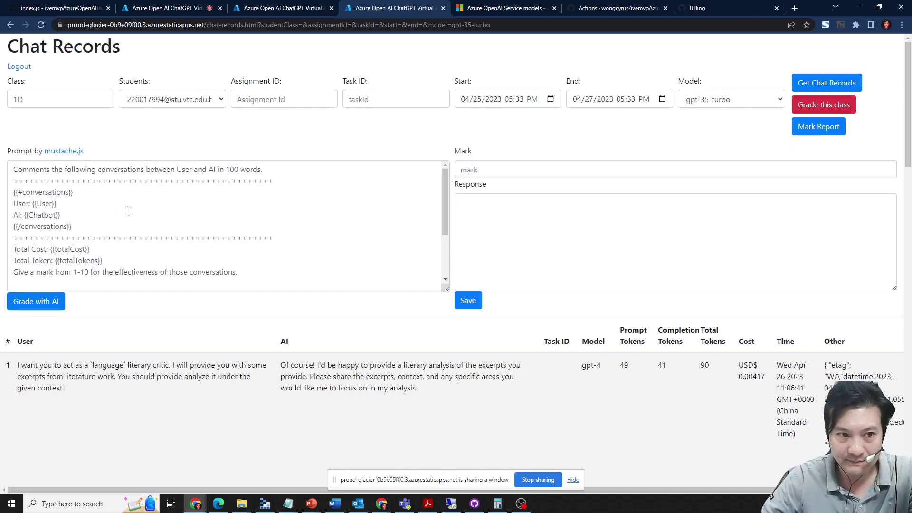
drag(446, 204, 465, 377)
Highlight the {{#conversations}} loop in the grading template and open the mustache.js repository.
click(14, 170)
key(ctrl+plus)
key(ctrl+plus)
key(ctrl+plus)
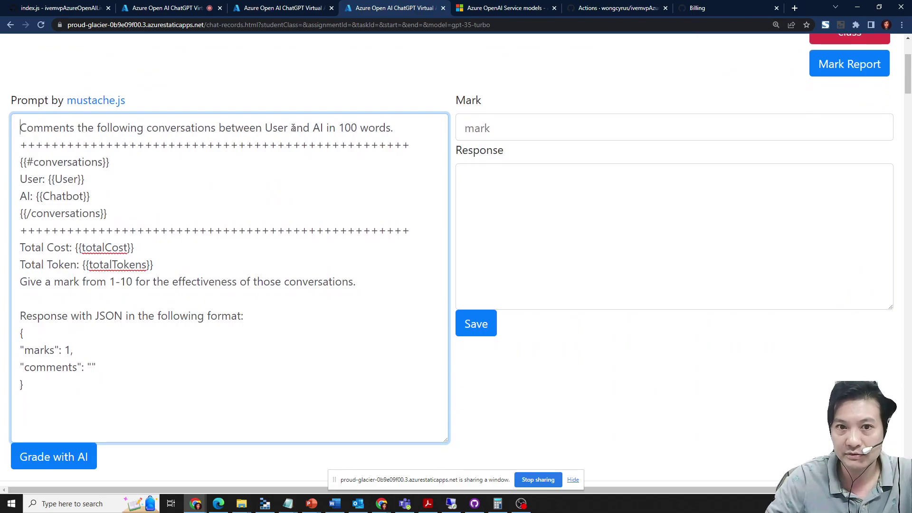
drag(20, 162, 129, 211)
click(107, 101)
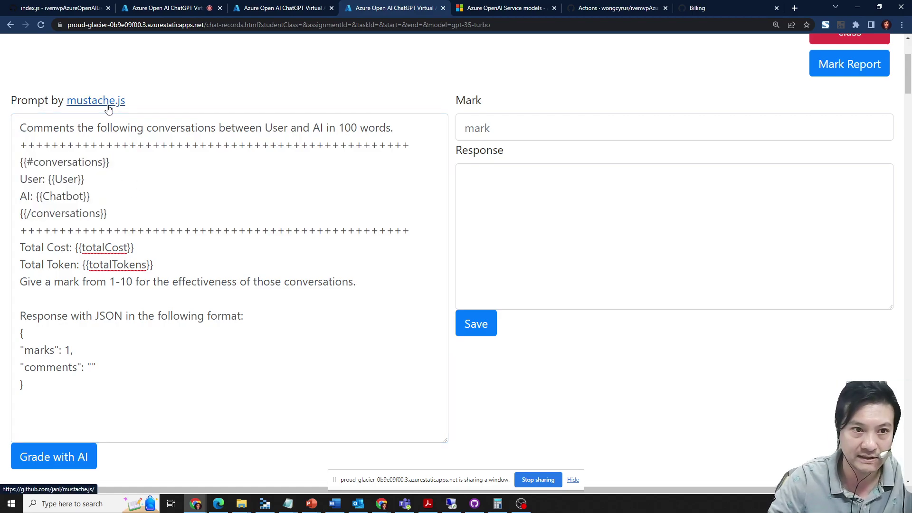
click(421, 8)
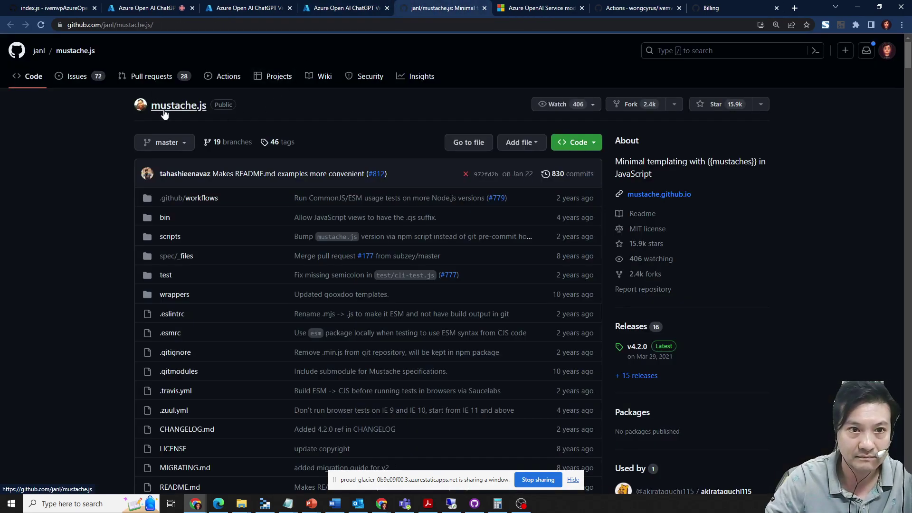
scroll(415, 285, down, 5)
scroll(416, 285, down, 5)
Back on chat records, review the prompt's conversations loop, totalCost/totalTokens placeholders, 1-10 mark range and comments field.
click(349, 8)
drag(20, 162, 107, 212)
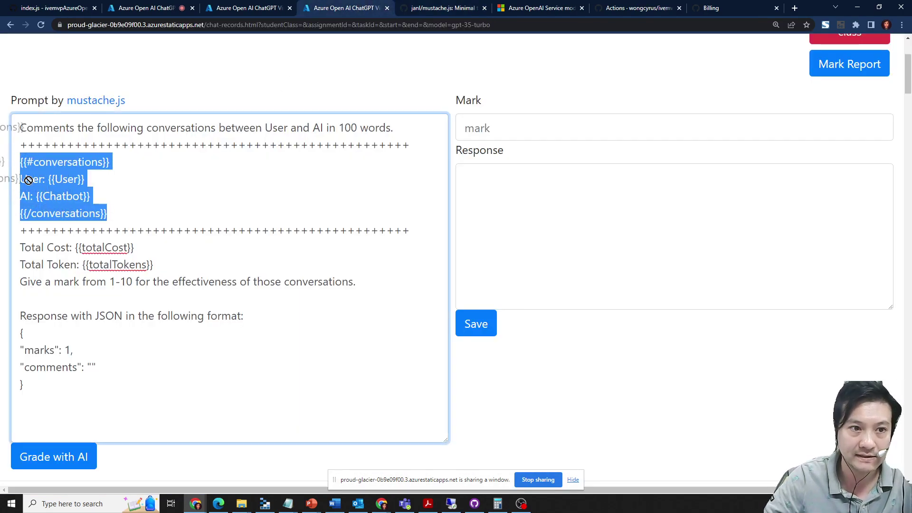
click(90, 196)
scroll(237, 320, down, 4)
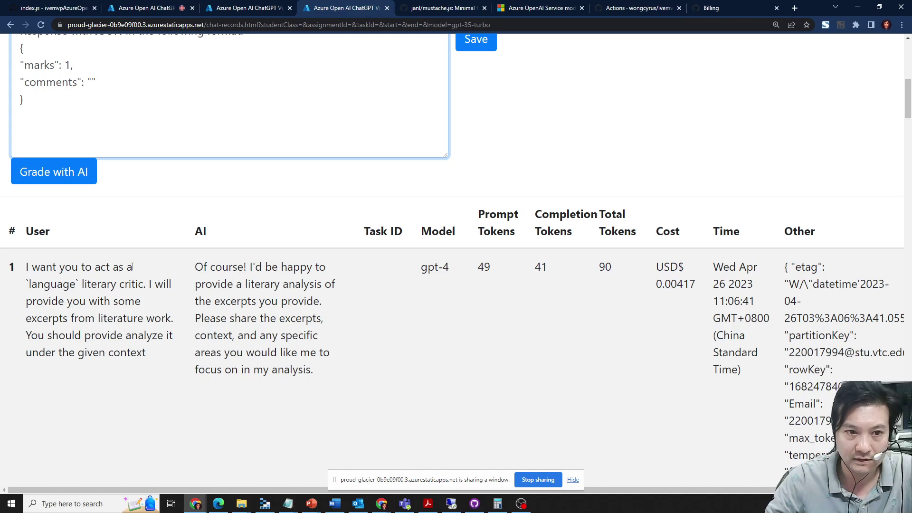
scroll(309, 266, up, 2)
scroll(213, 250, up, 3)
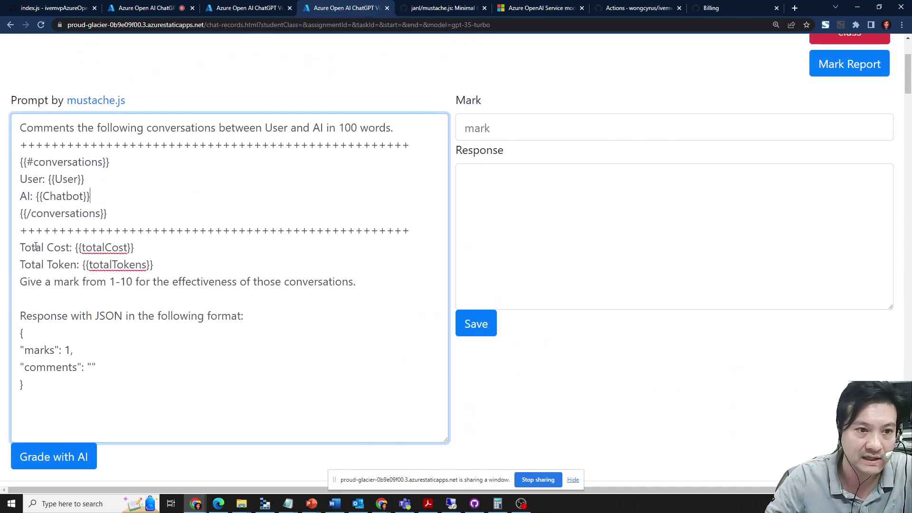
drag(20, 247, 33, 247)
double_click(104, 247)
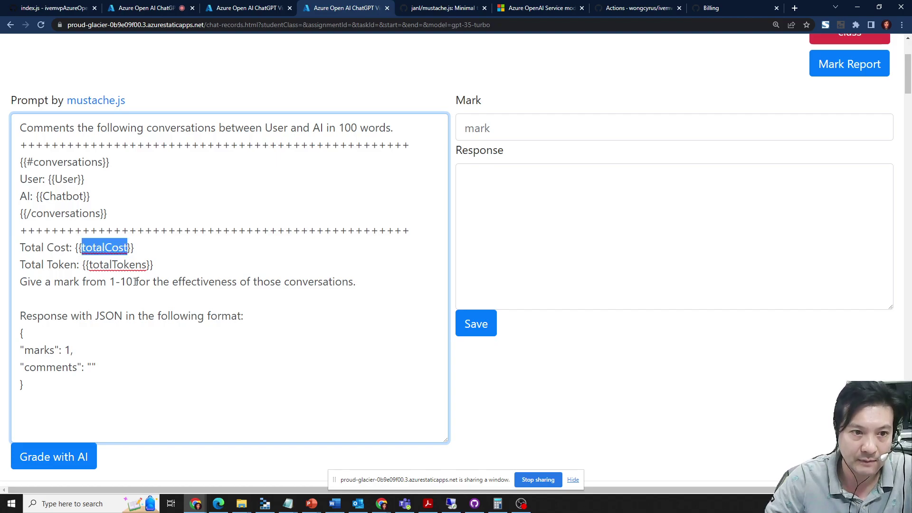
double_click(119, 265)
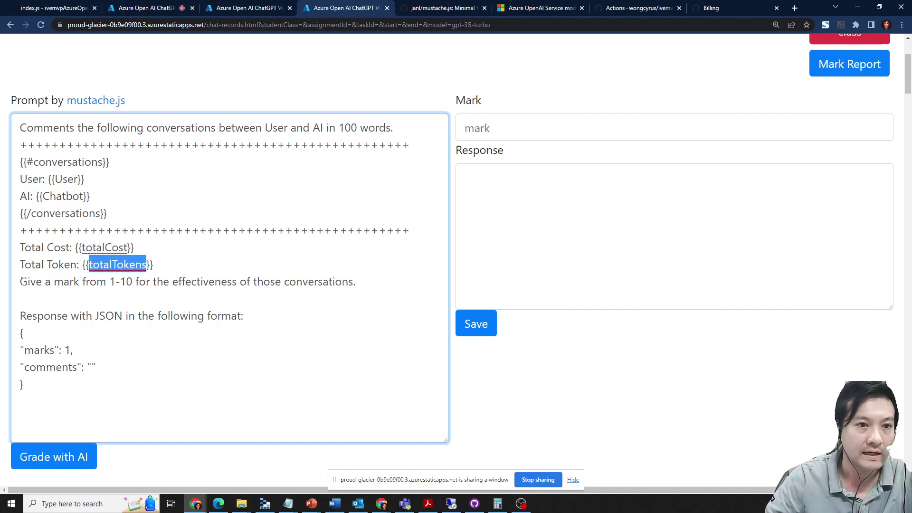
drag(20, 282, 361, 283)
click(107, 282)
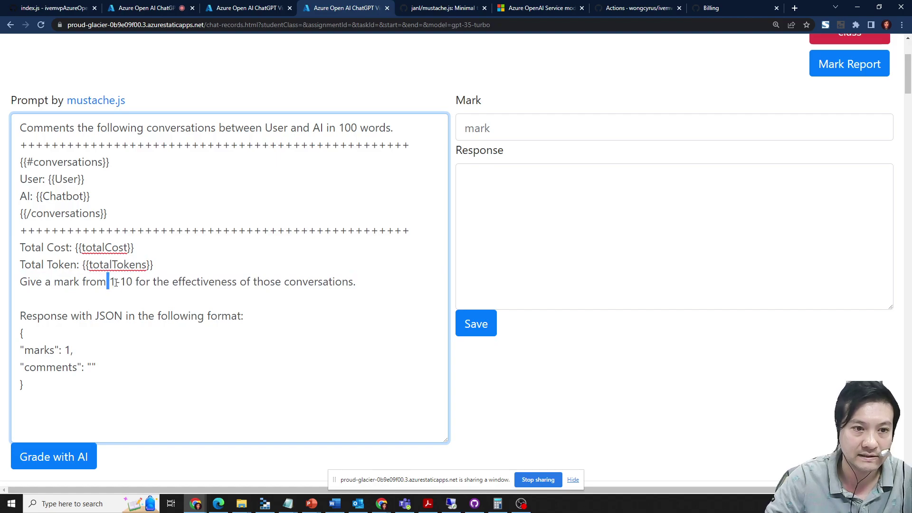
drag(108, 281, 133, 281)
drag(24, 366, 96, 367)
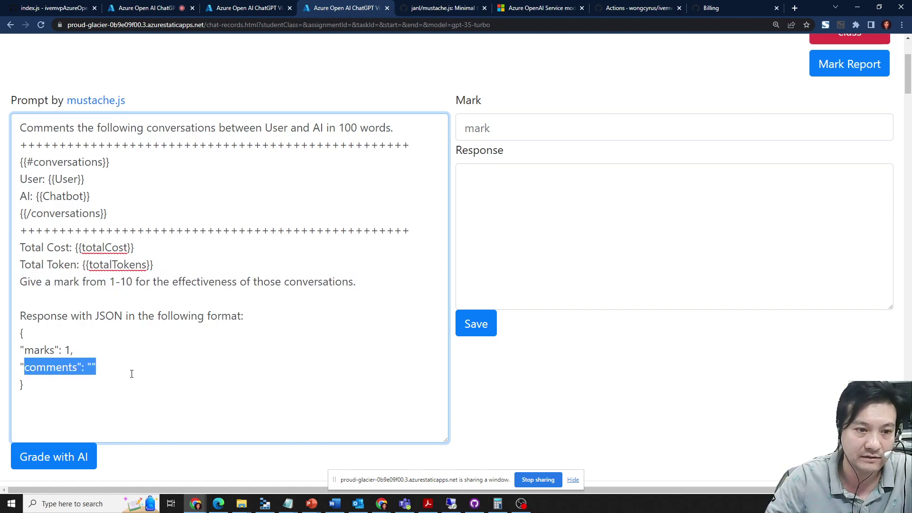
Run Grade with AI and inspect the returned mark of 9 and its comment.
key(ctrl+minus)
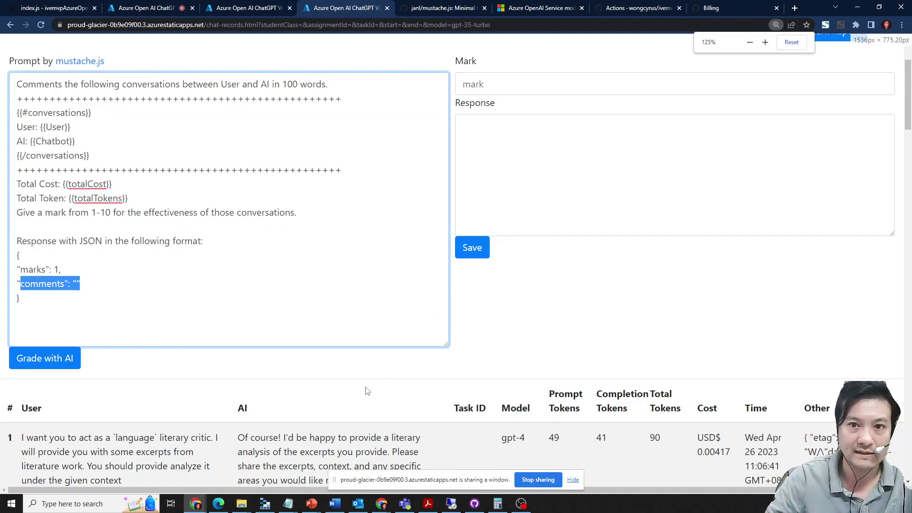
key(ctrl+plus)
key(ctrl+minus)
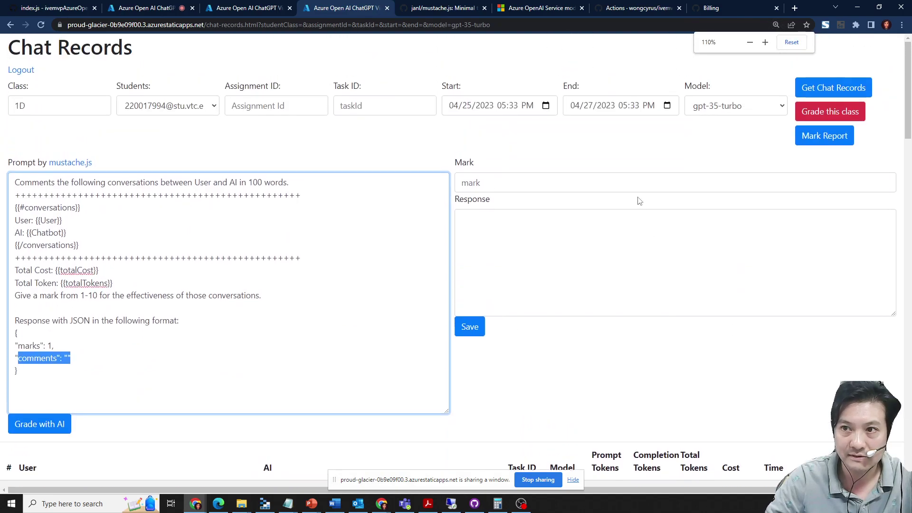
key(ctrl+plus)
key(ctrl+0)
scroll(508, 257, up, 3)
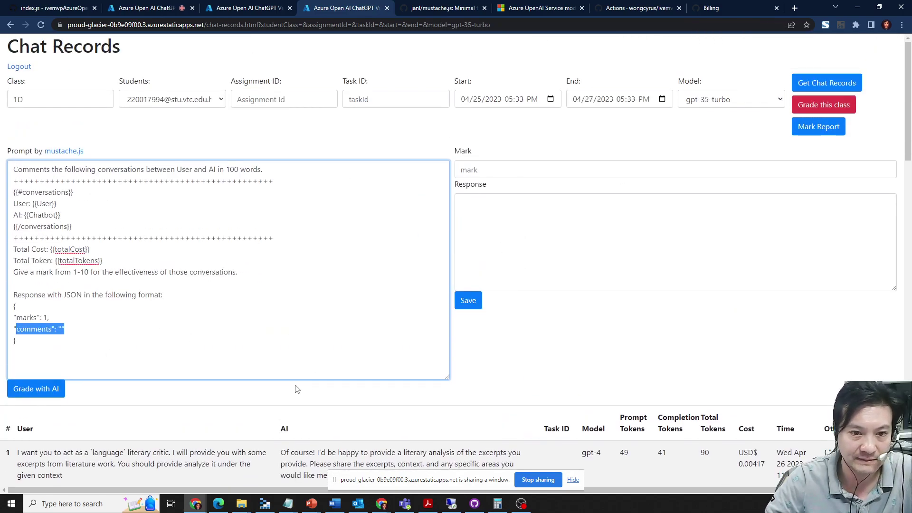
drag(447, 376, 450, 299)
click(36, 315)
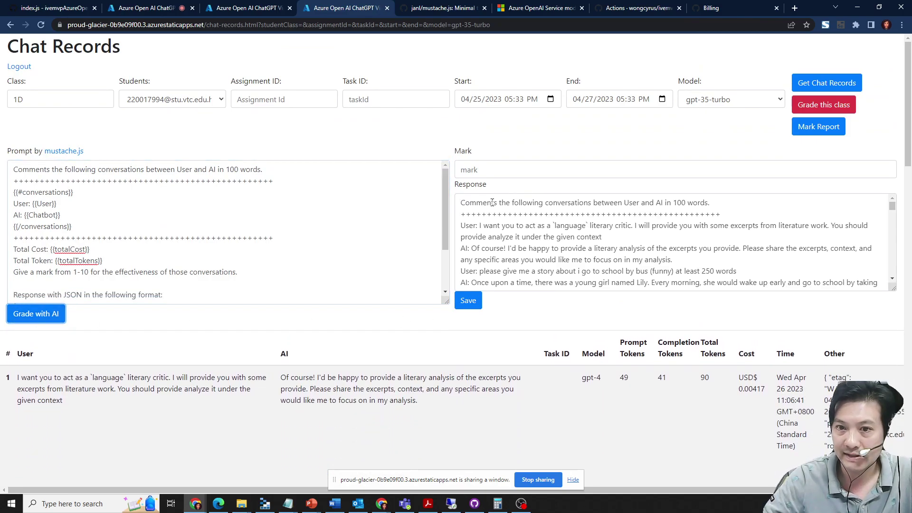
drag(893, 207, 894, 278)
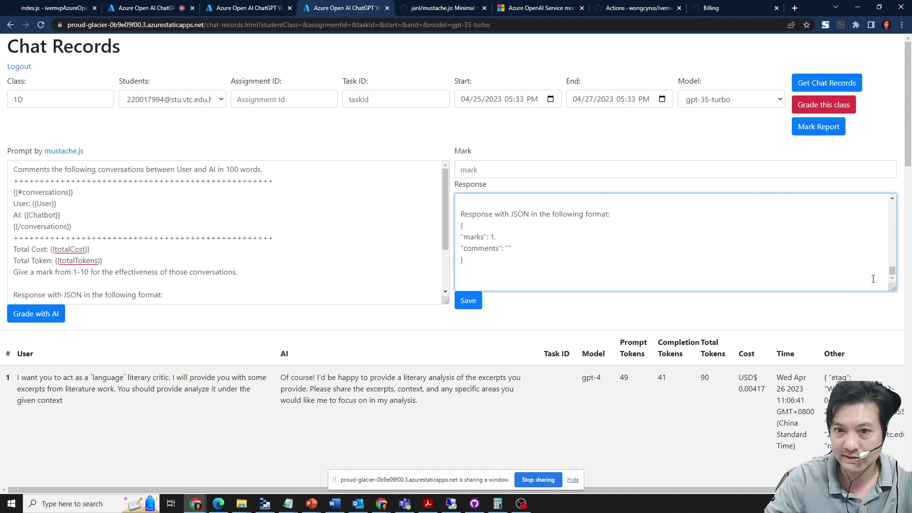
double_click(471, 169)
click(567, 262)
drag(606, 226, 449, 198)
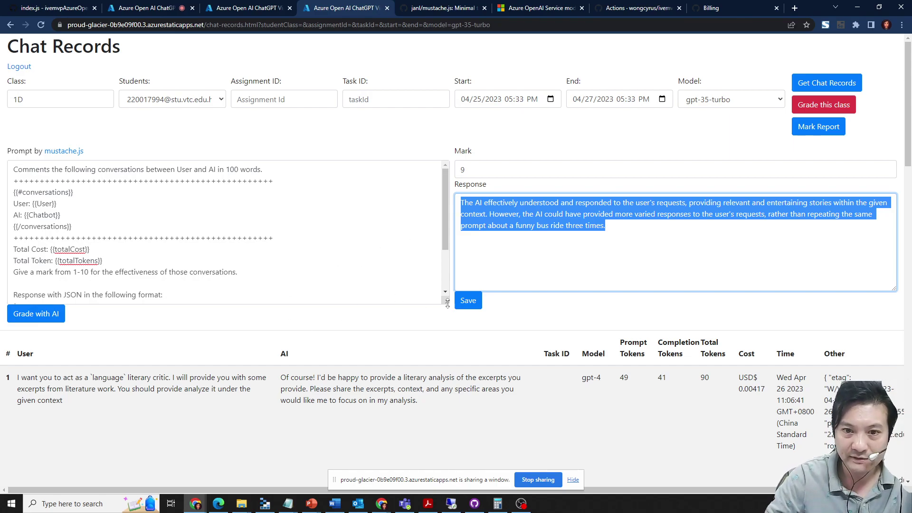
Shorten the prompt box and check the student list without changing it.
drag(448, 303, 447, 291)
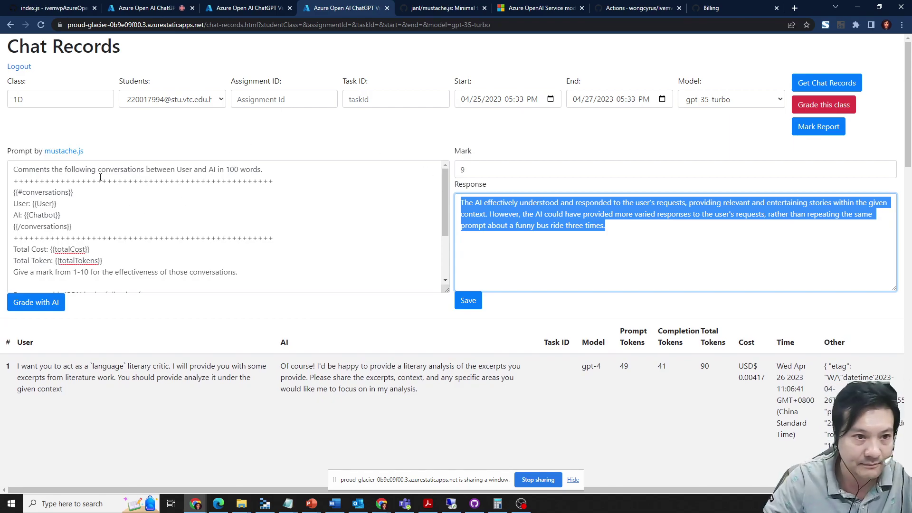
click(171, 100)
click(403, 142)
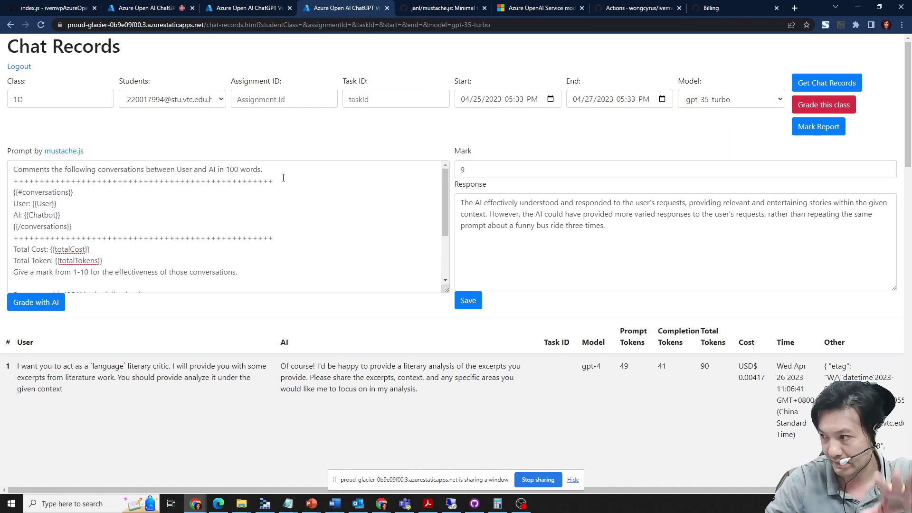
drag(445, 206, 450, 186)
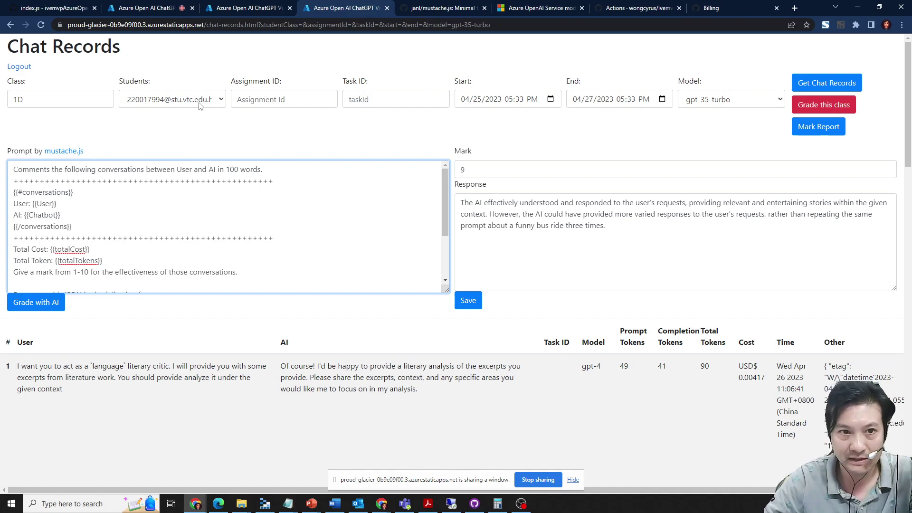
click(211, 99)
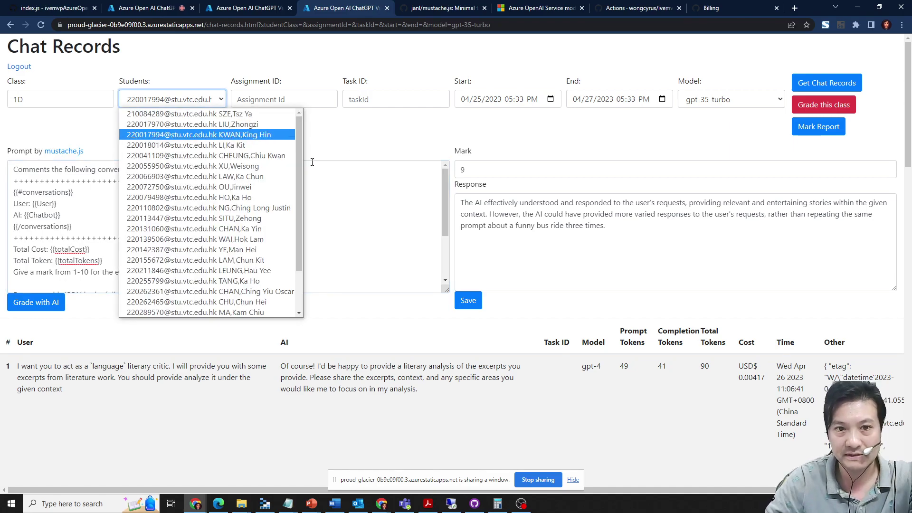
click(407, 143)
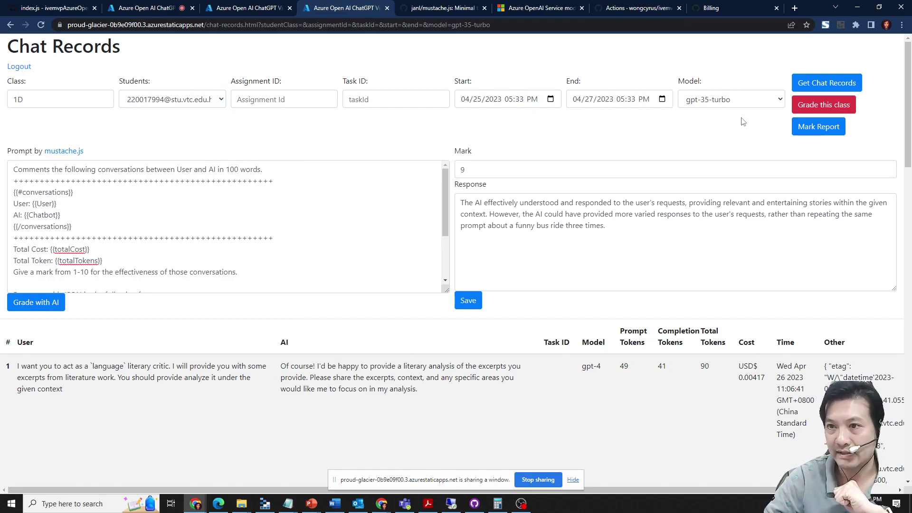
click(824, 107)
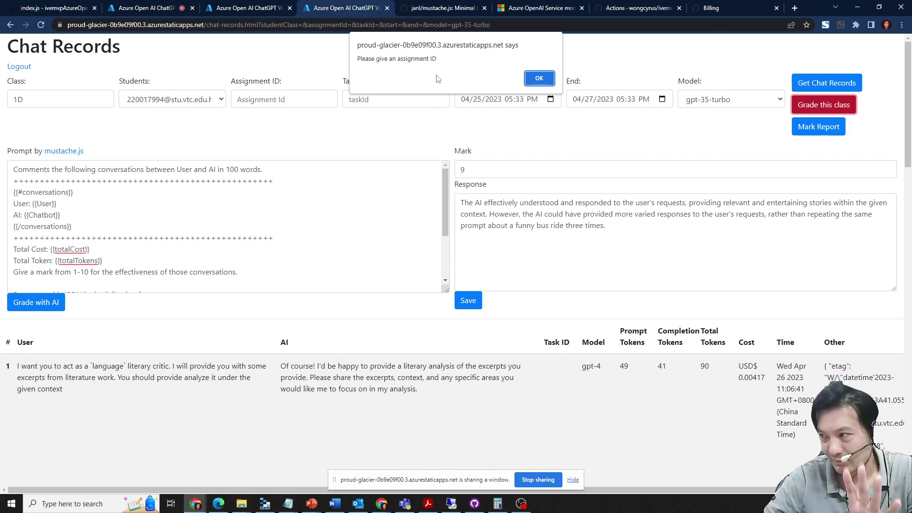
click(539, 78)
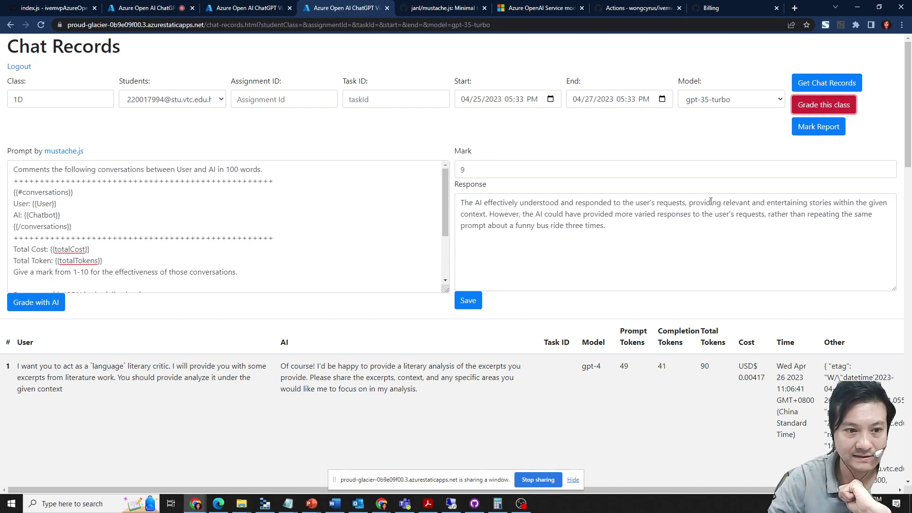
click(538, 479)
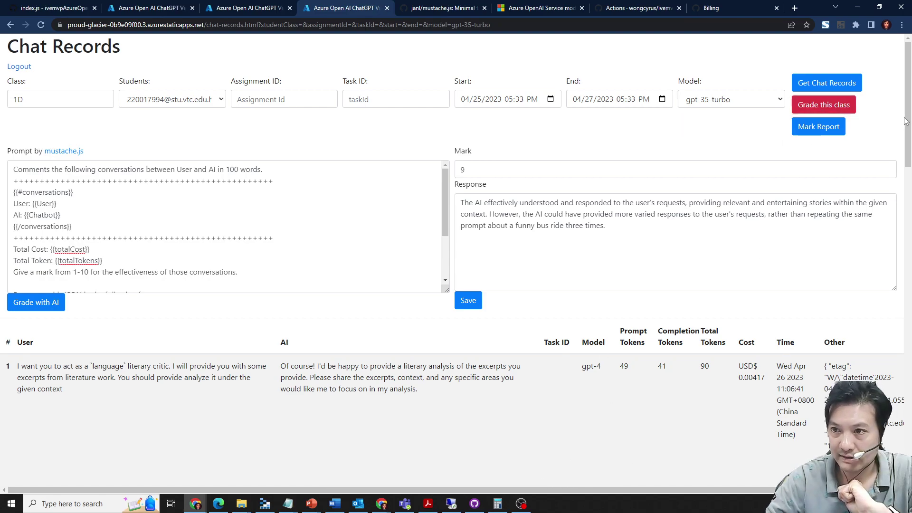
drag(906, 121, 906, 71)
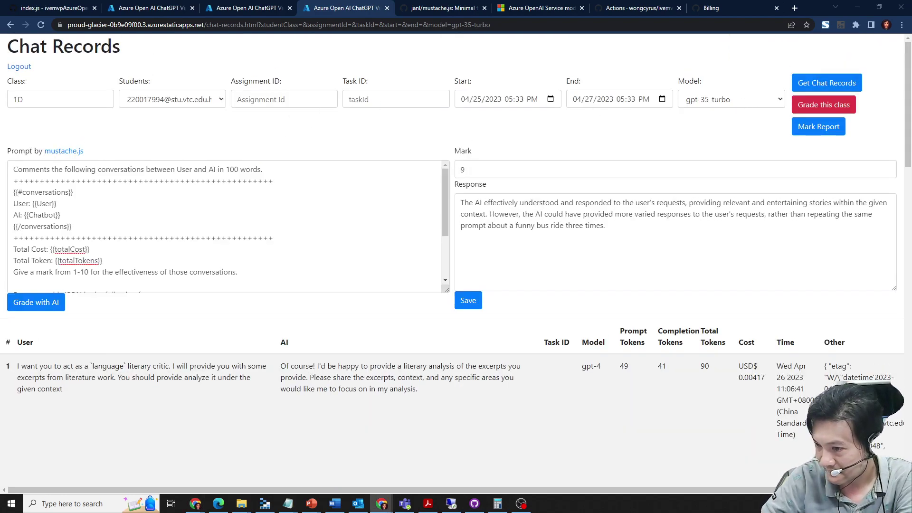
click(819, 107)
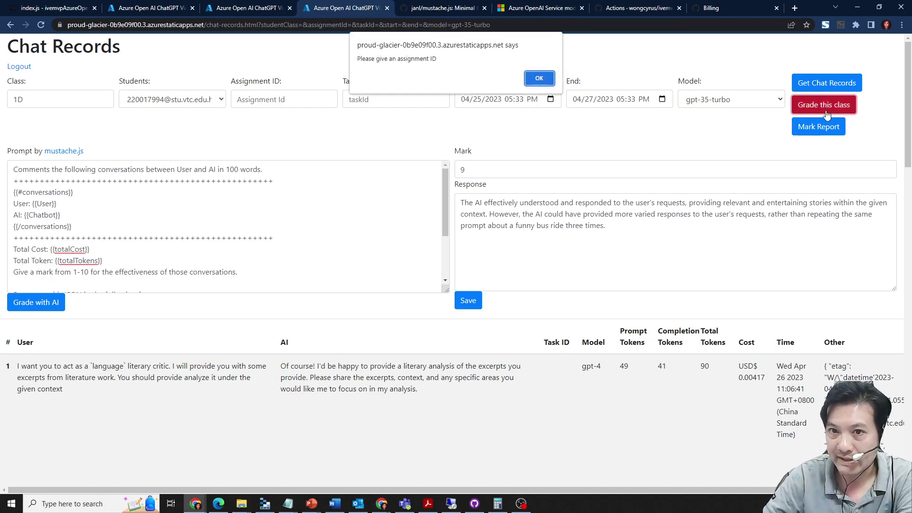
click(540, 80)
click(396, 99)
click(284, 100)
click(805, 163)
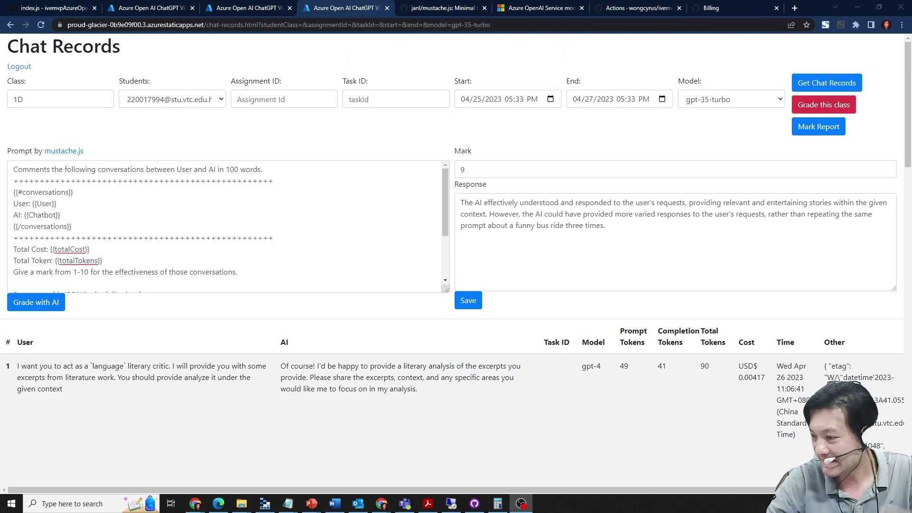
Enter assignment ID 'recording' and grade all of class 1D, confirming the dialog.
key(ctrl+a)
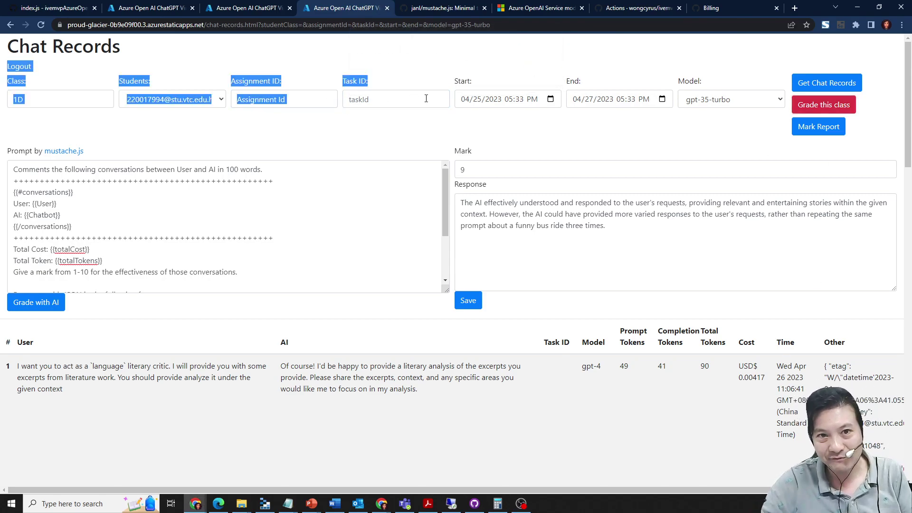
click(301, 100)
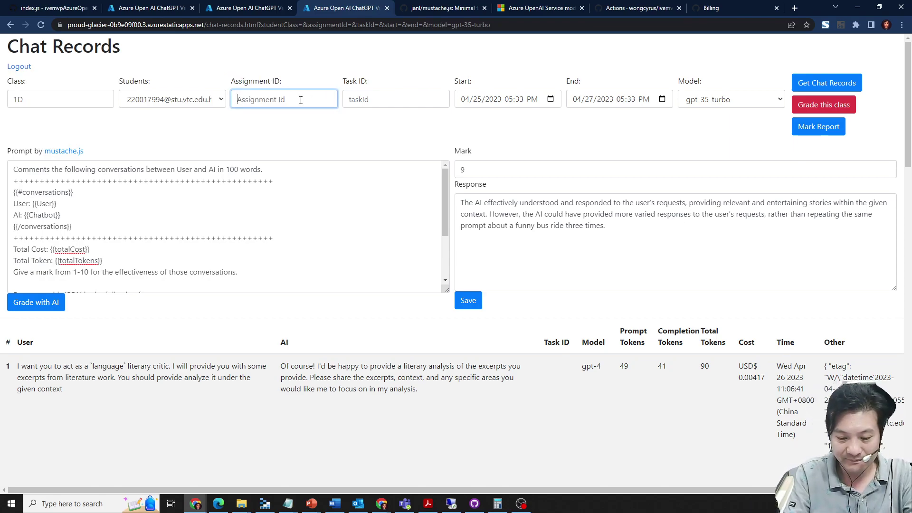
text(trvorf)
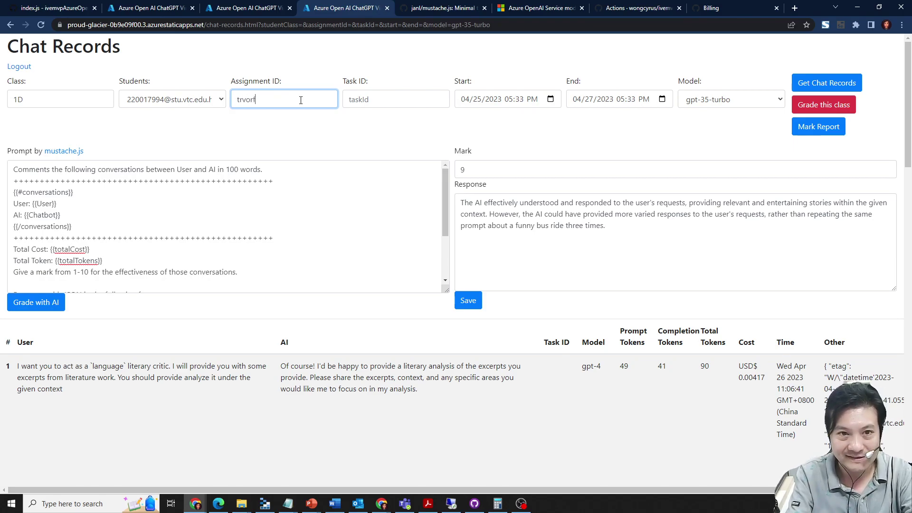
key(BackSpace)
key(BackSpace)
text(rec)
key(BackSpace)
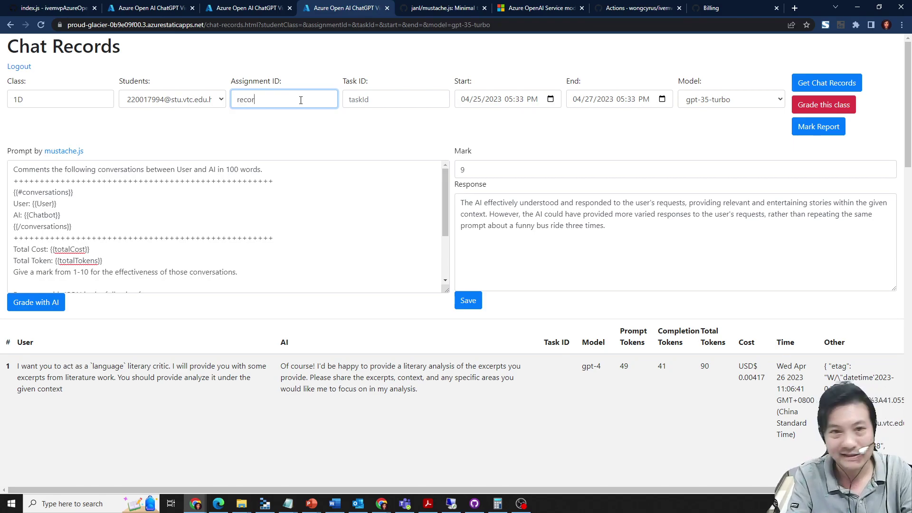
text(ing)
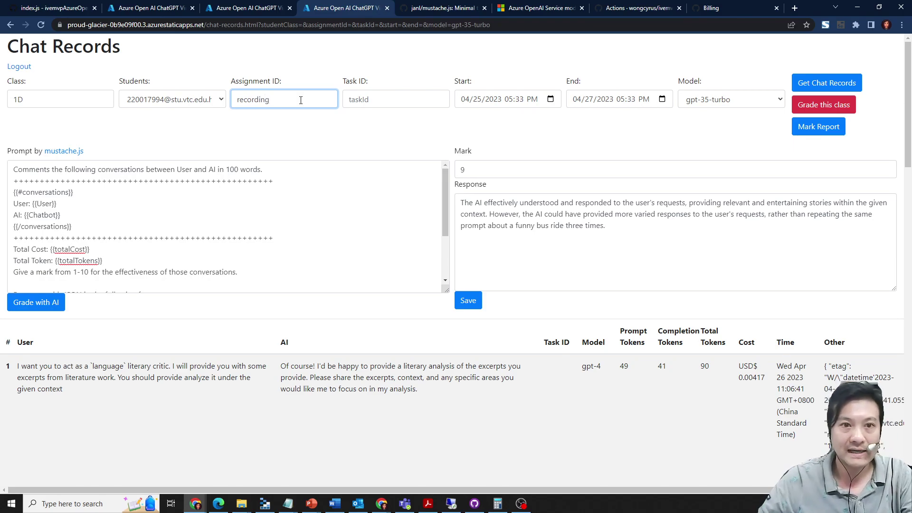
click(823, 105)
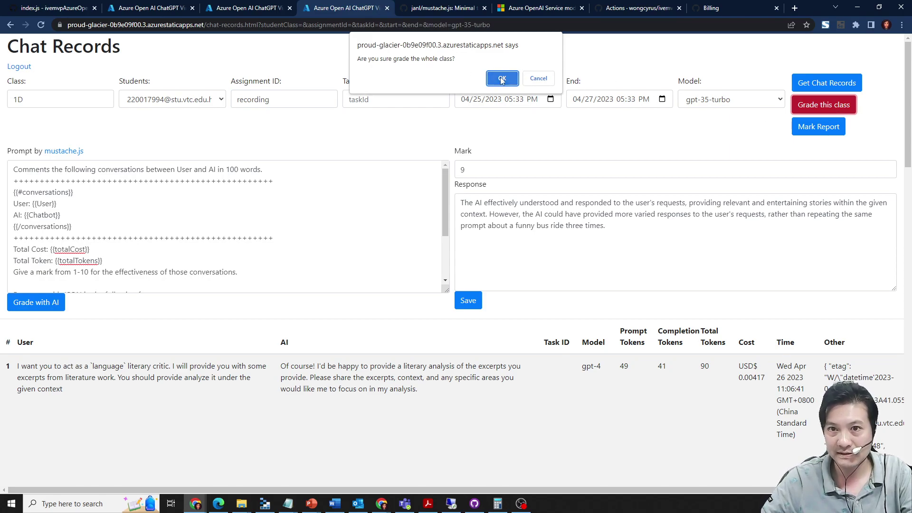
click(501, 77)
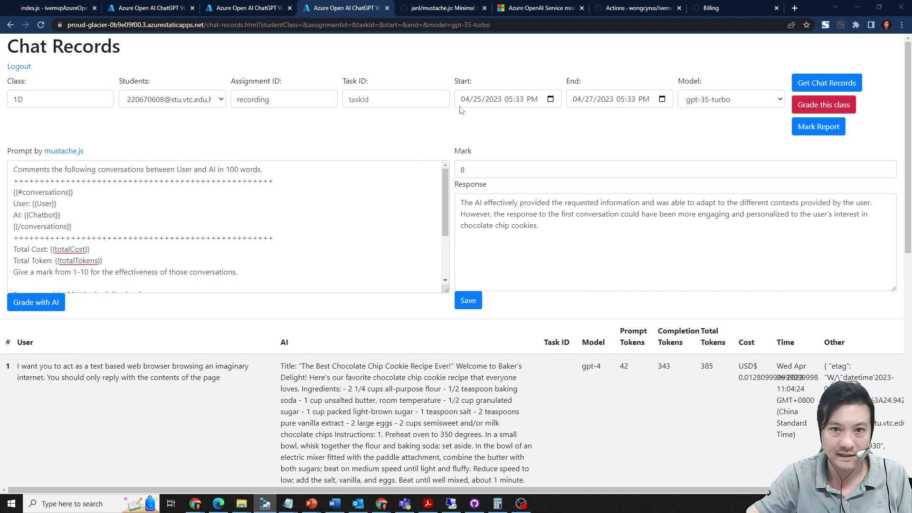
key(alt+Tab)
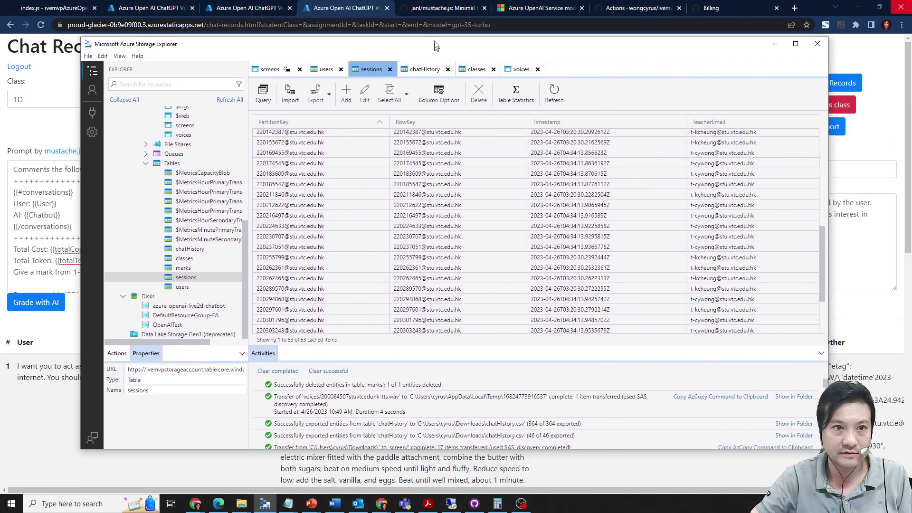
drag(499, 24, 179, 24)
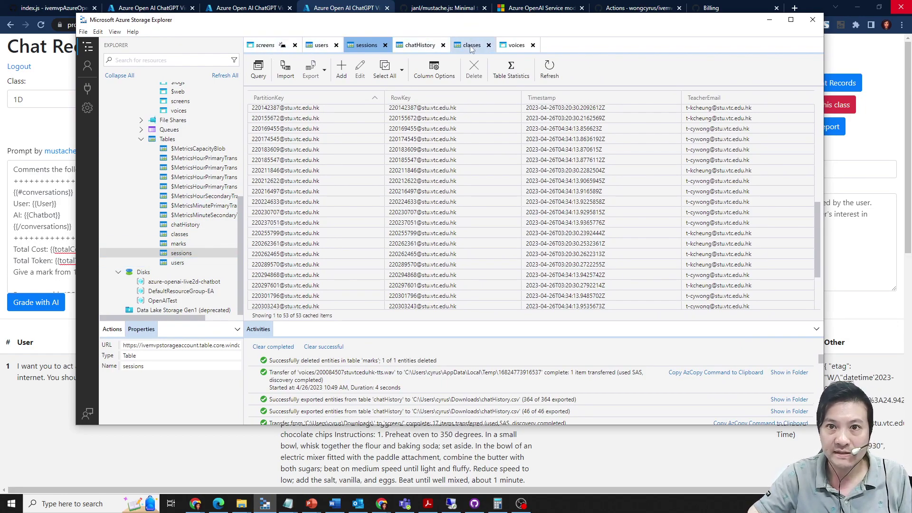
scroll(192, 214, up, 3)
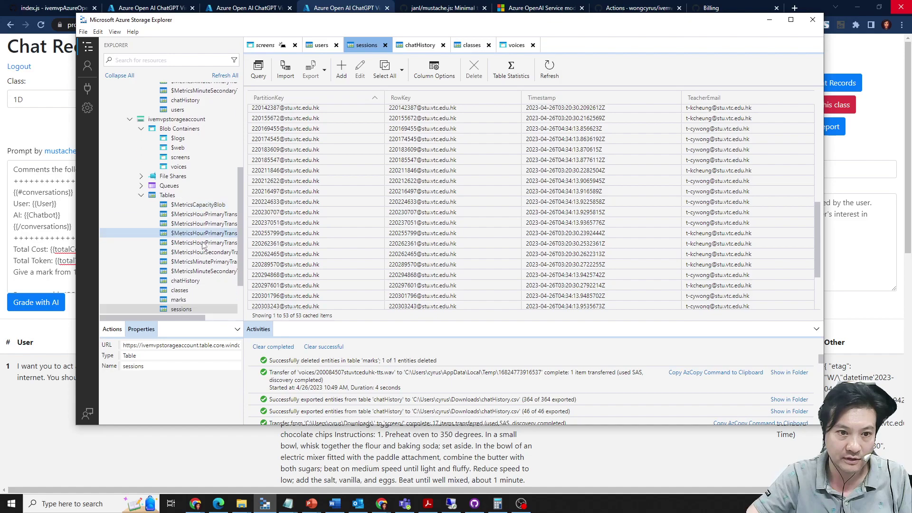
scroll(193, 214, down, 3)
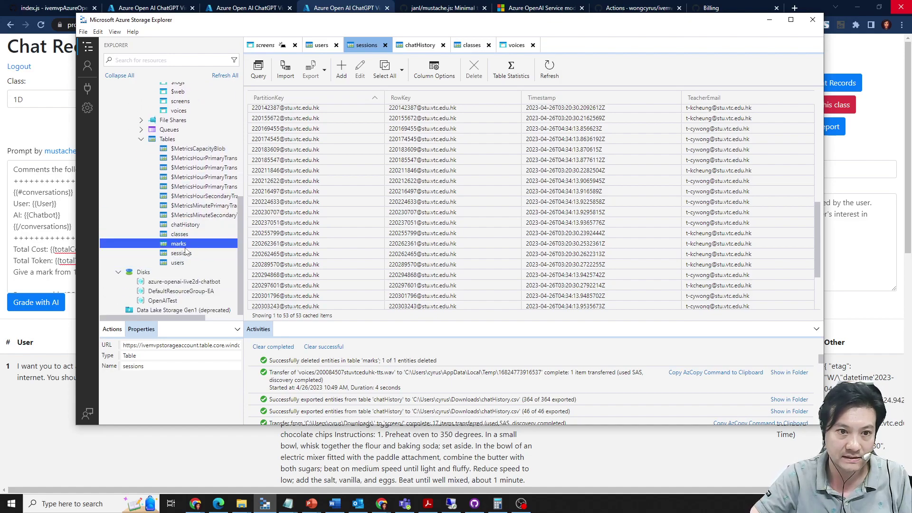
double_click(179, 243)
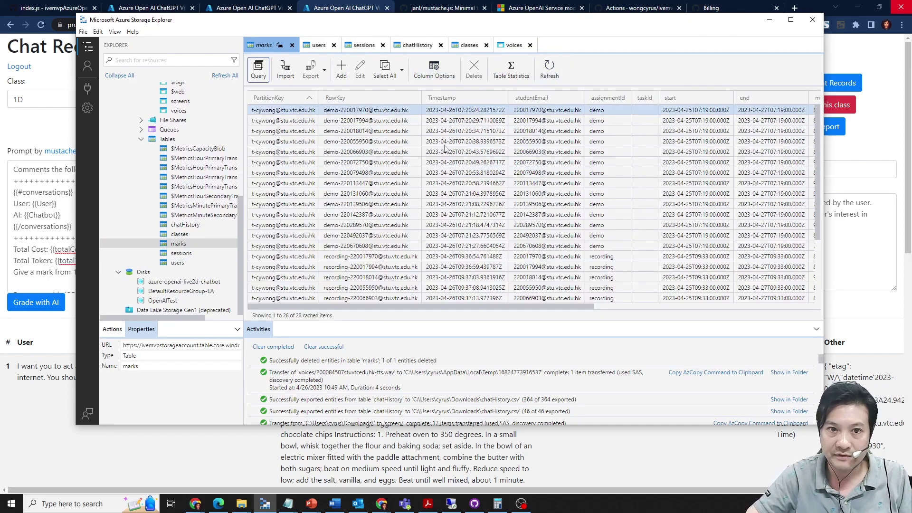
scroll(599, 214, down, 3)
click(603, 231)
scroll(602, 229, down, 3)
click(613, 299)
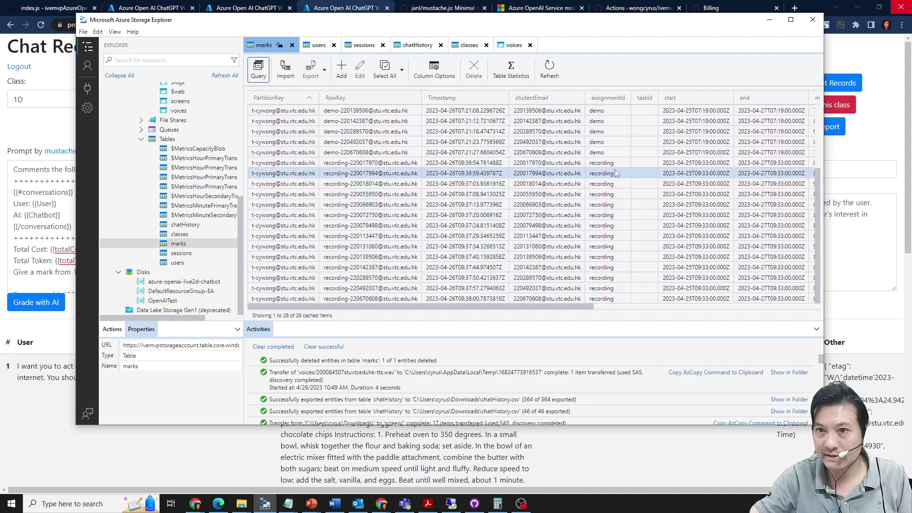
click(547, 163)
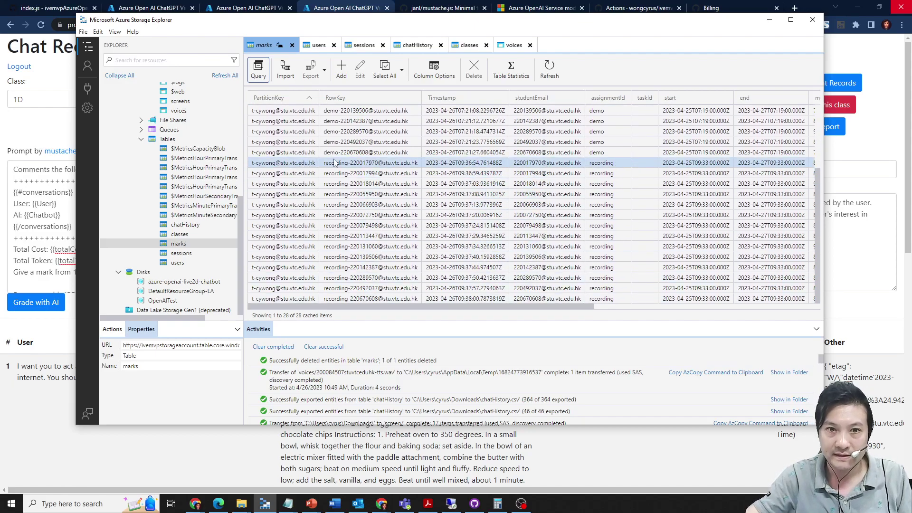
drag(538, 314, 684, 314)
drag(576, 314, 428, 314)
Download the class mark report and open it in Excel with editing enabled.
click(770, 19)
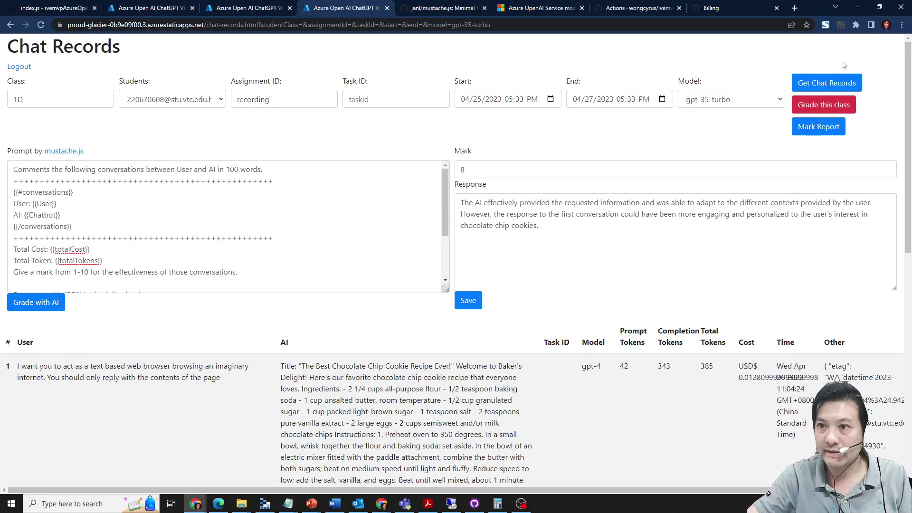
click(825, 130)
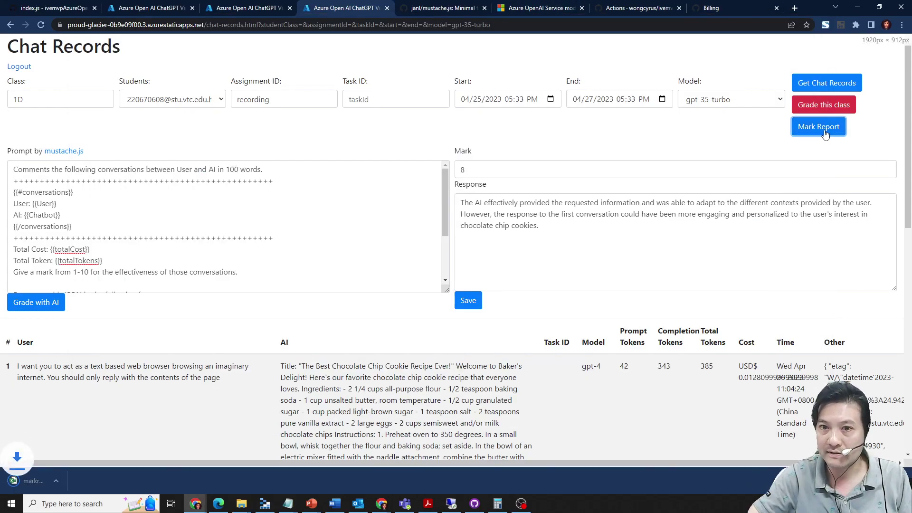
click(44, 480)
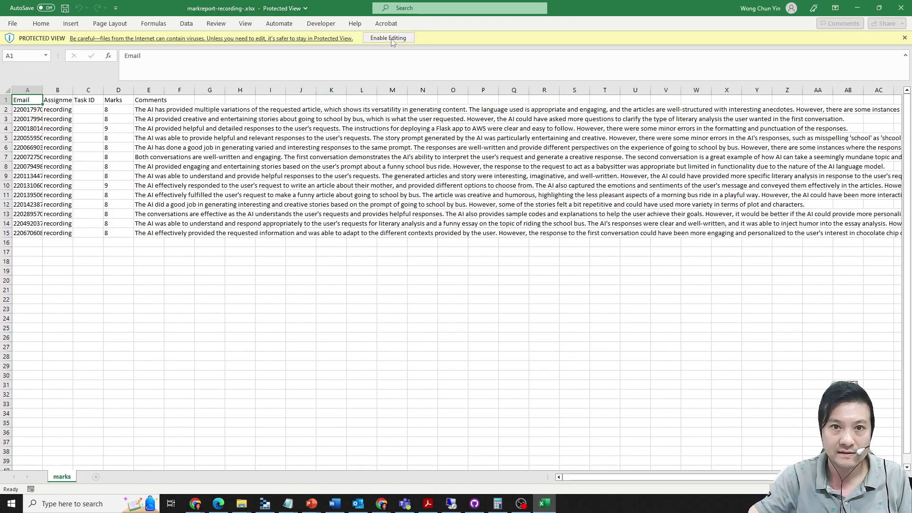
click(387, 38)
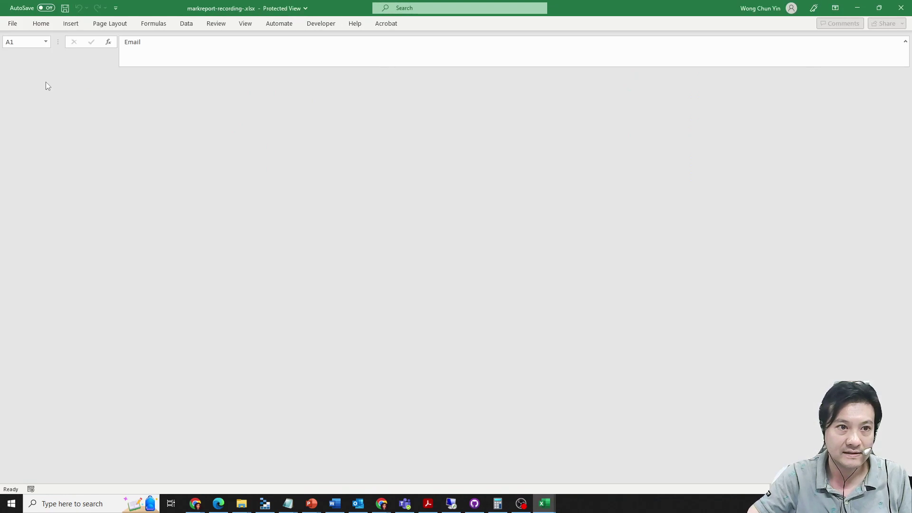
Auto-fit the Comments column width, then minimize Excel.
click(28, 121)
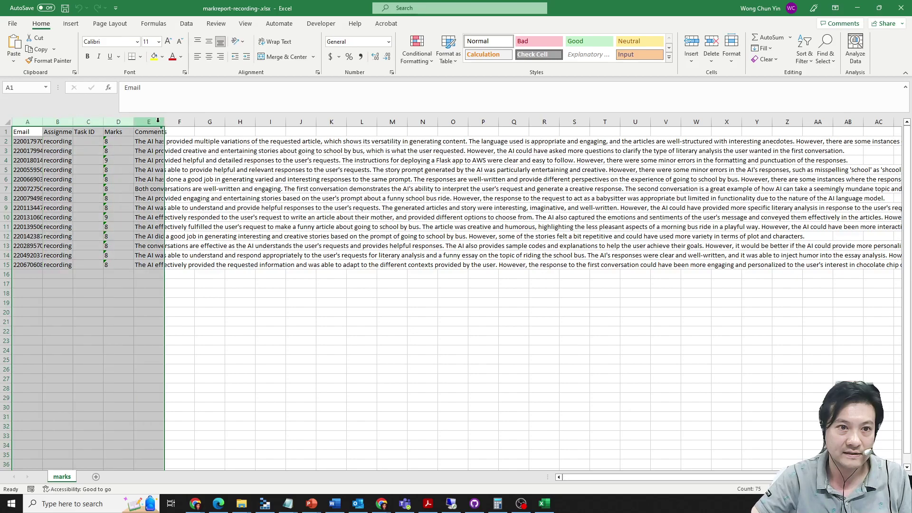
click(149, 122)
double_click(164, 122)
click(324, 285)
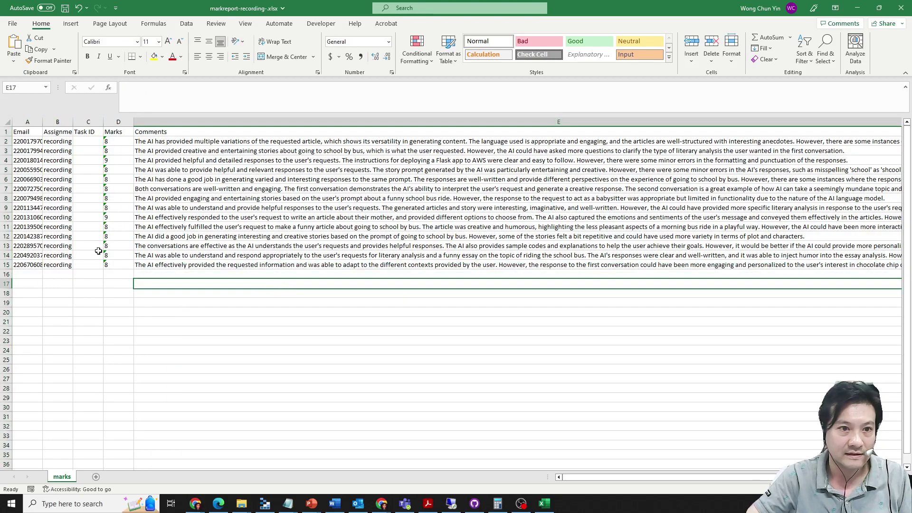
click(857, 7)
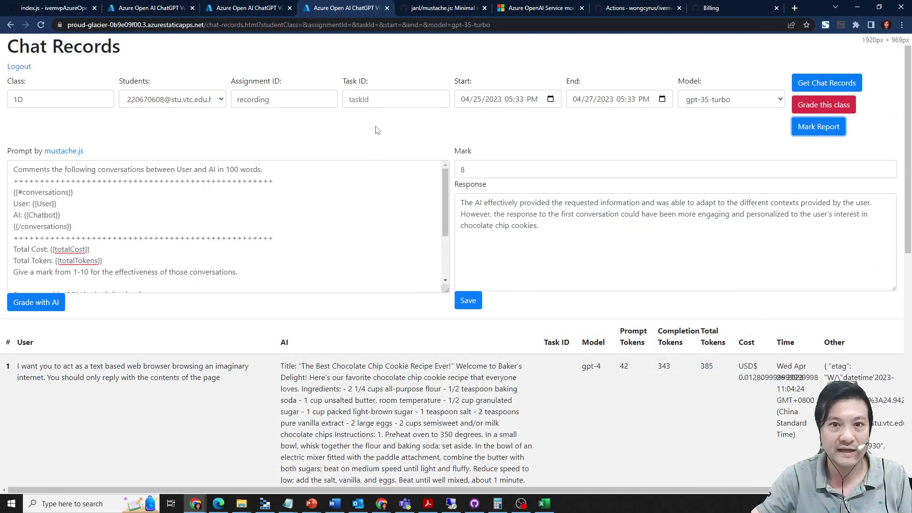